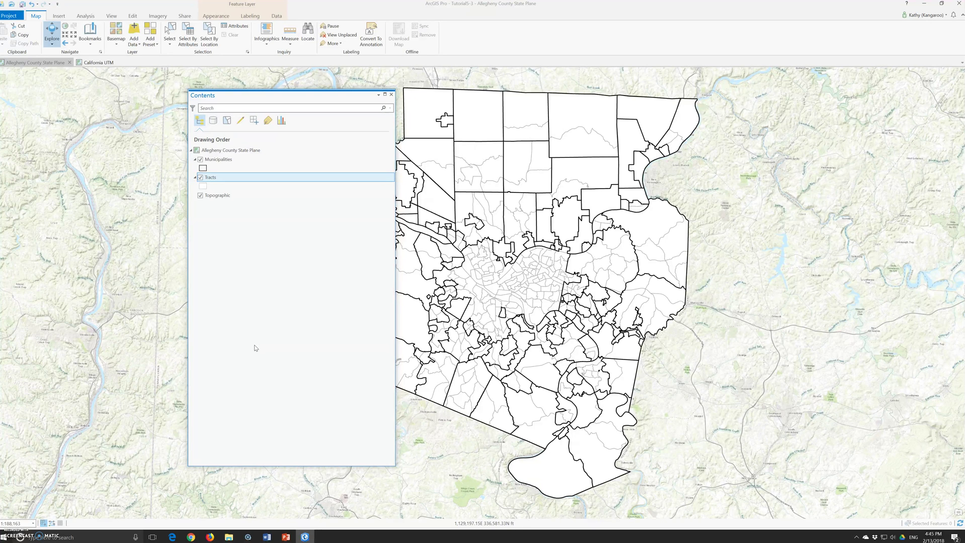
pyautogui.click(251, 356)
pyautogui.click(250, 358)
pyautogui.click(248, 361)
pyautogui.click(246, 368)
pyautogui.click(241, 377)
pyautogui.click(232, 380)
# - Switch to the California UTM map, open its coordinate system properties and enlarge the properties dialog
pyautogui.click(101, 64)
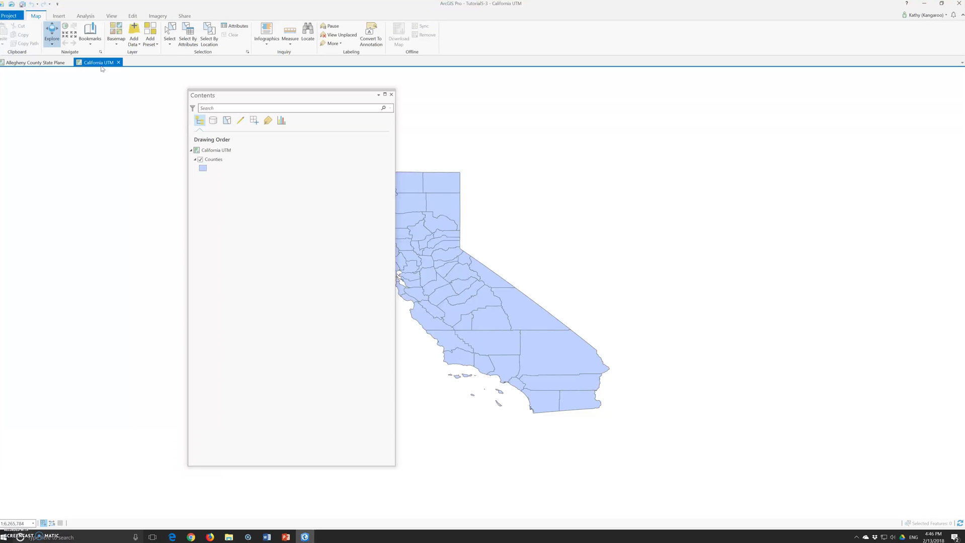
pyautogui.click(214, 161)
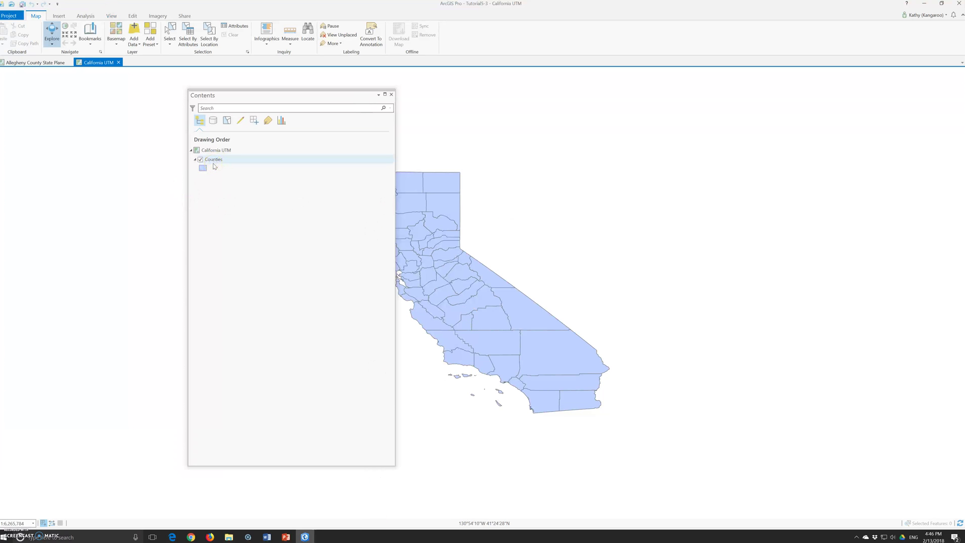
pyautogui.rightClick(214, 162)
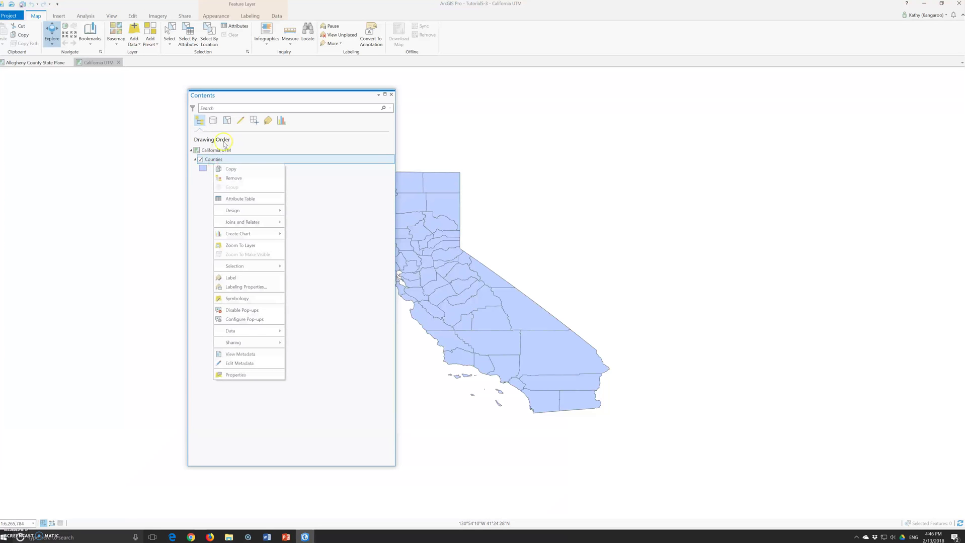
pyautogui.rightClick(223, 149)
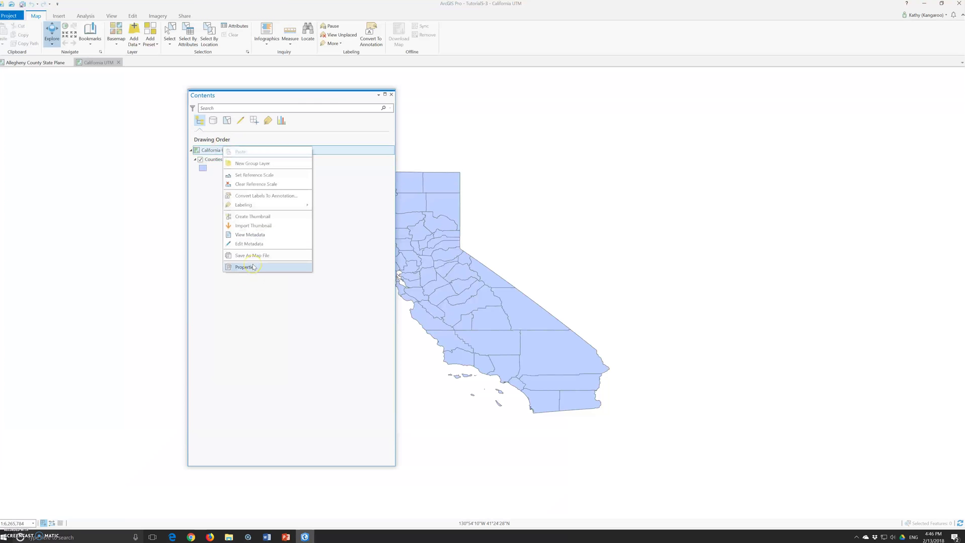
pyautogui.click(254, 267)
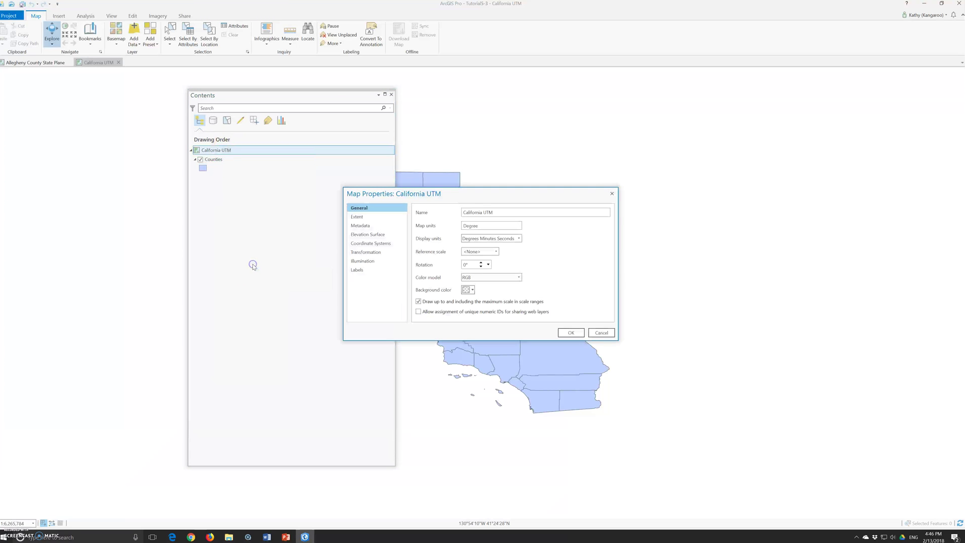
pyautogui.click(371, 243)
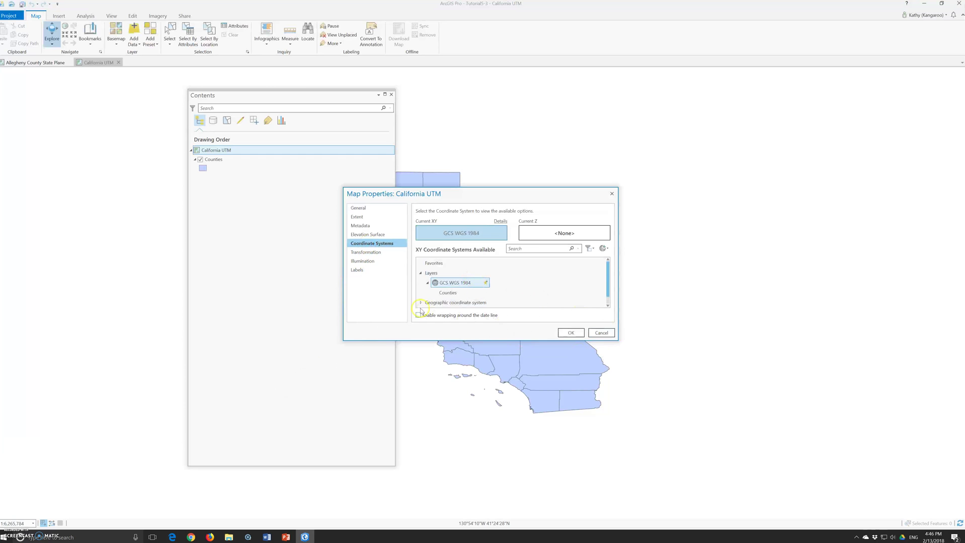
pyautogui.moveTo(618, 340); pyautogui.dragTo(774, 515)
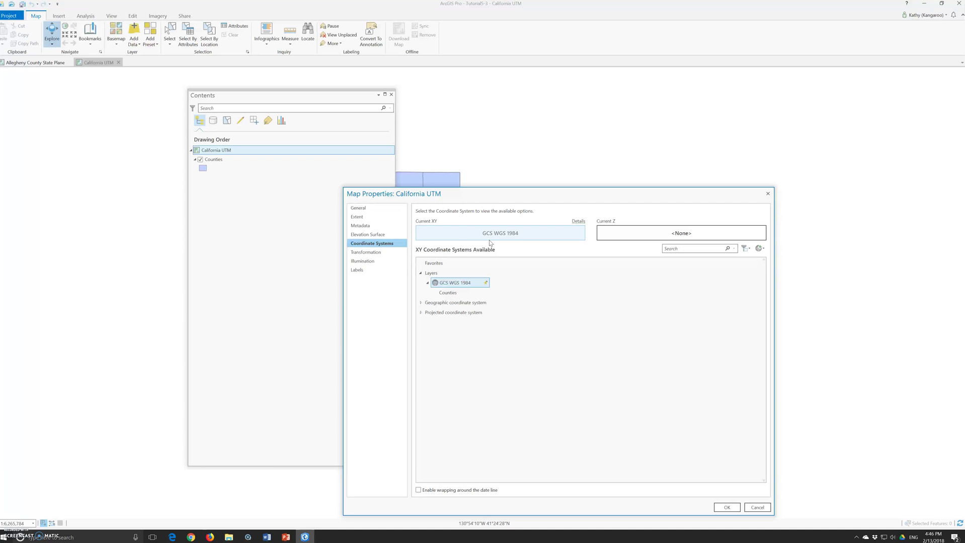
# - Choose the projected UTM coordinate system for North America, NAD 1983 (2011) UTM Zone 11N, for the California UTM map
pyautogui.click(455, 304)
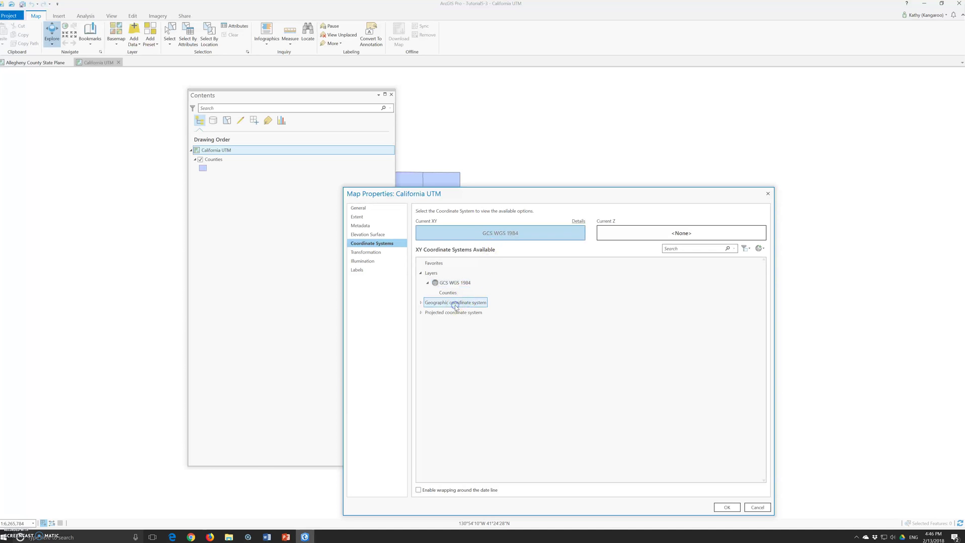
pyautogui.click(456, 313)
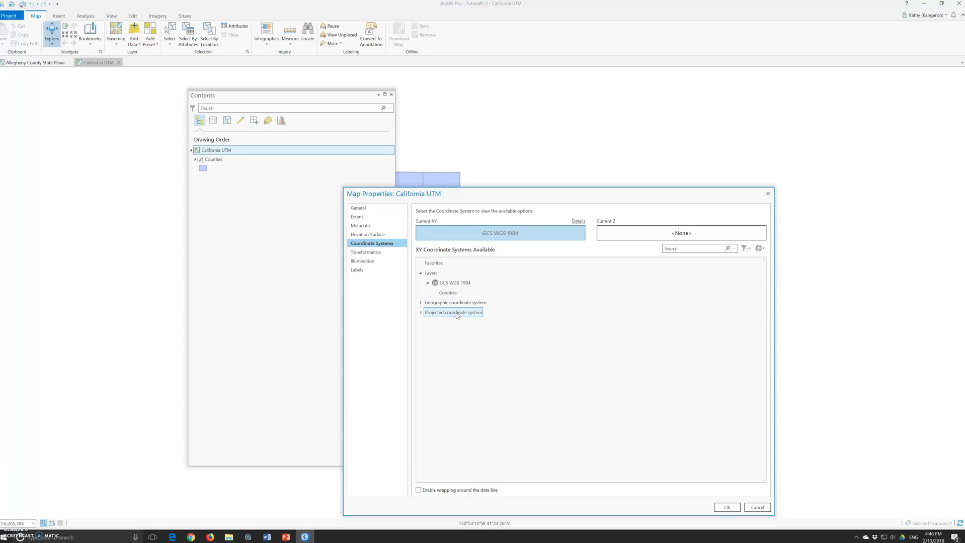
pyautogui.click(421, 312)
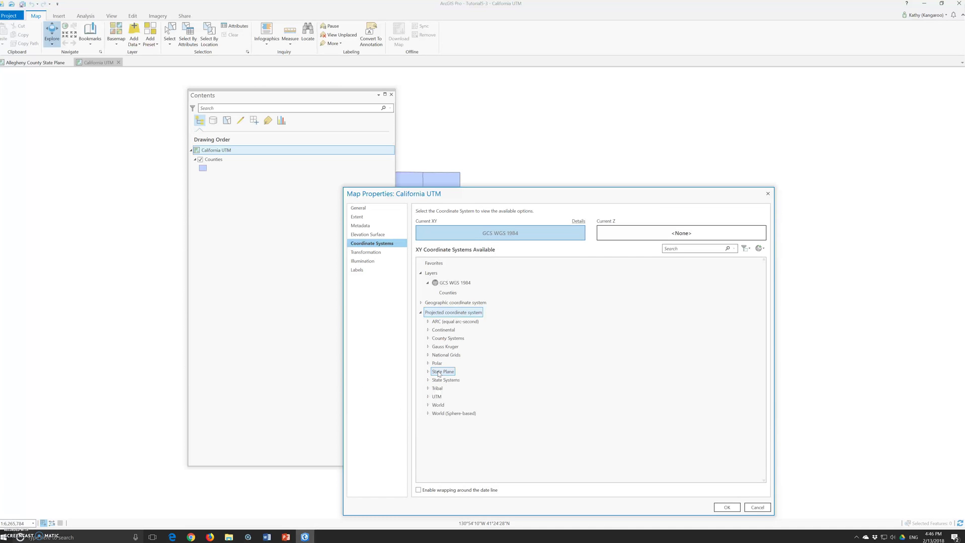
pyautogui.click(428, 397)
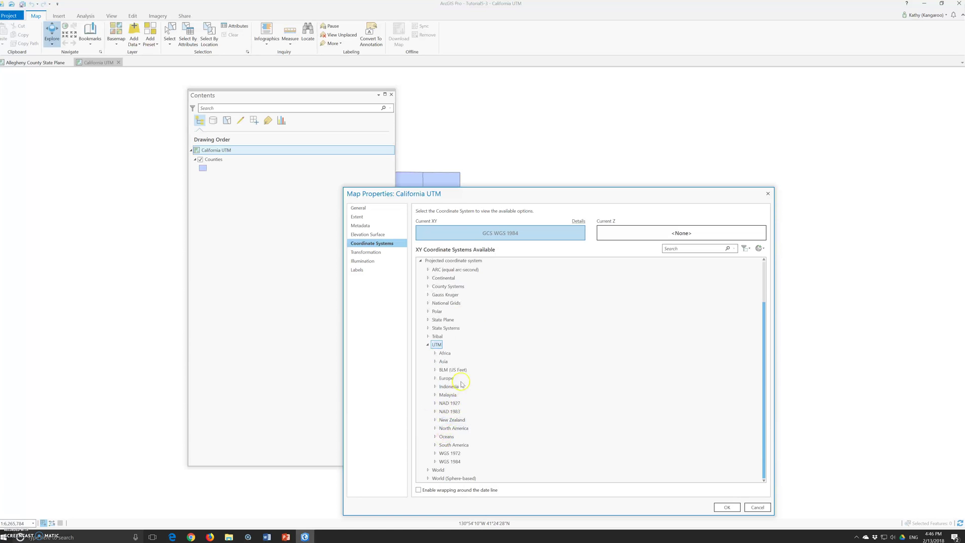
pyautogui.click(436, 428)
pyautogui.scroll(-15, 521, 424)
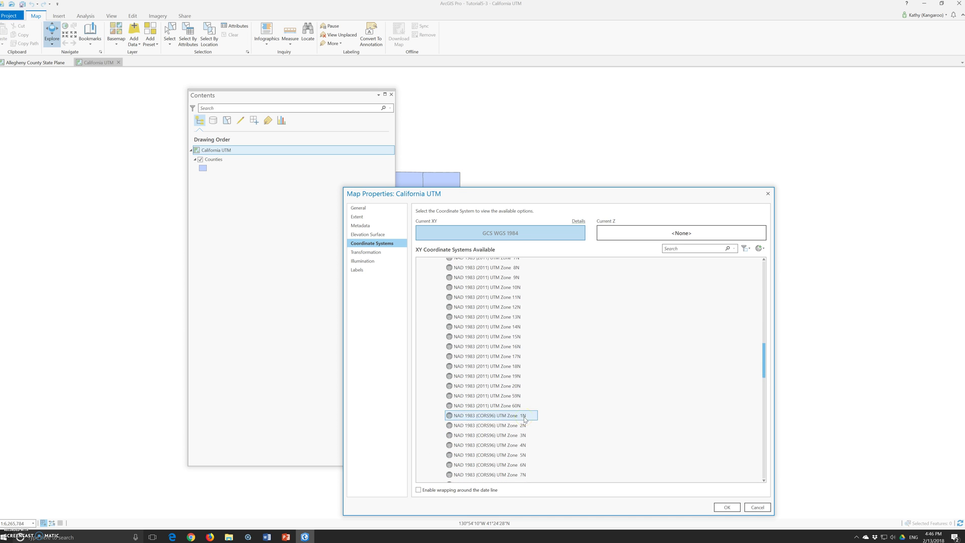
pyautogui.click(493, 371)
pyautogui.click(485, 388)
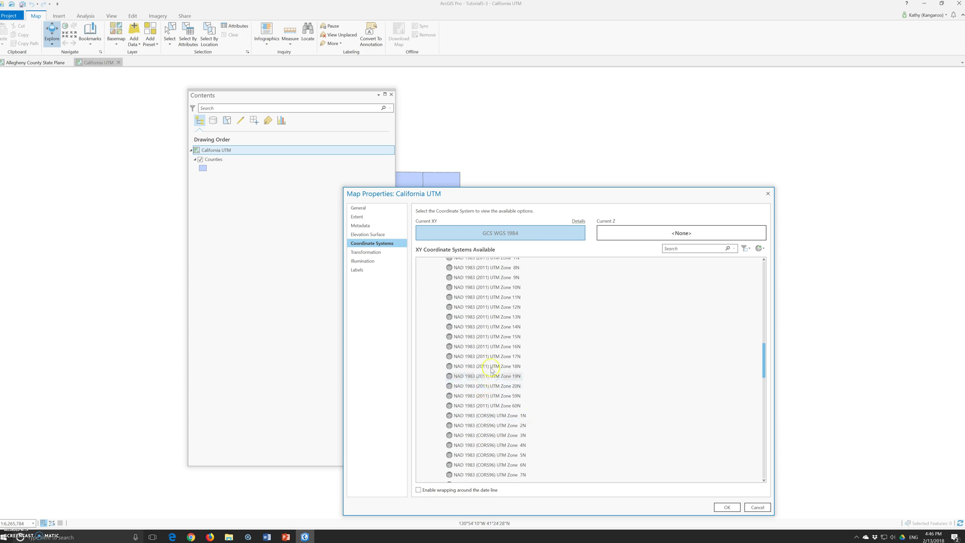
pyautogui.click(483, 298)
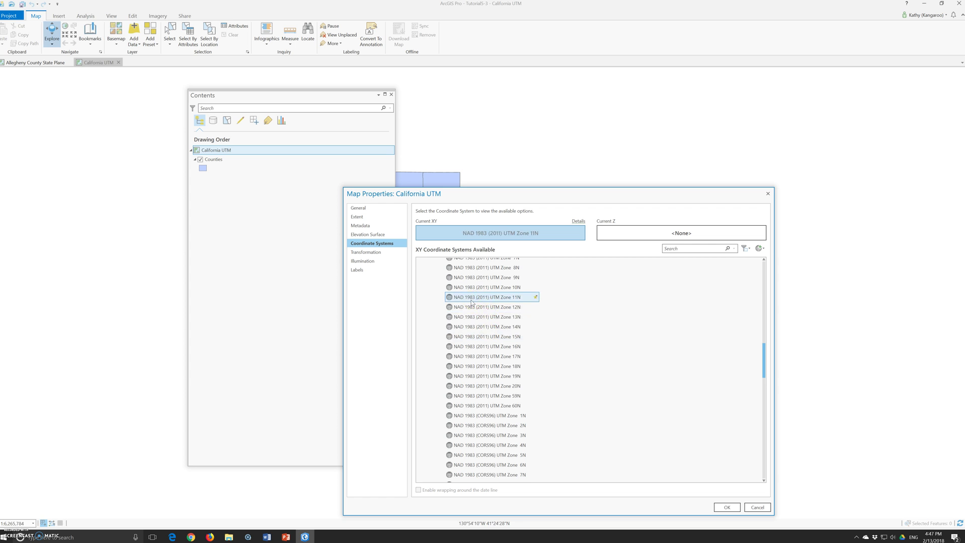
# - Look through the other North American UTM coordinate systems, including the 2011, CORS96 and NSRS2007 versions of NAD 1983
pyautogui.scroll(2, 472, 302)
pyautogui.scroll(2, 471, 302)
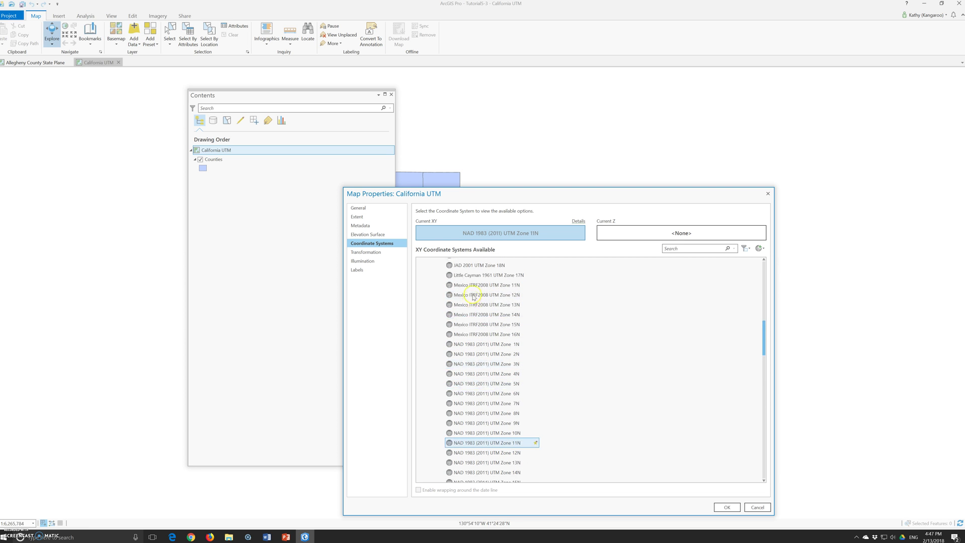
pyautogui.scroll(2, 473, 297)
pyautogui.scroll(7, 473, 297)
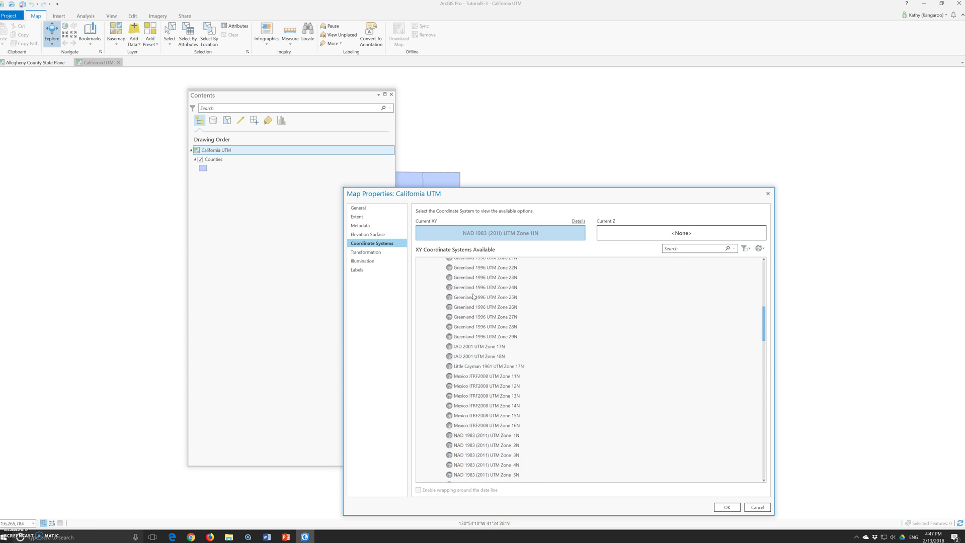
pyautogui.scroll(-8, 473, 297)
pyautogui.scroll(-10, 473, 297)
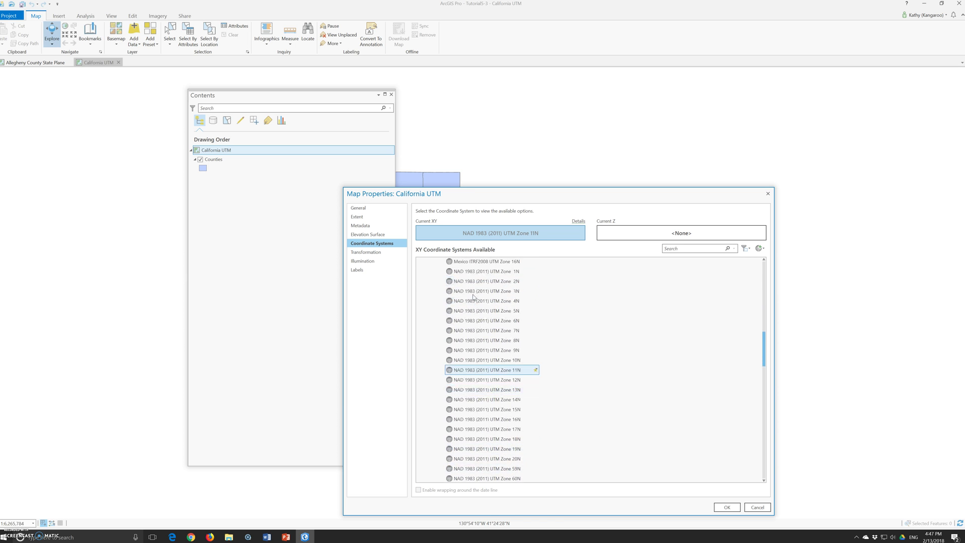
pyautogui.scroll(-2, 503, 372)
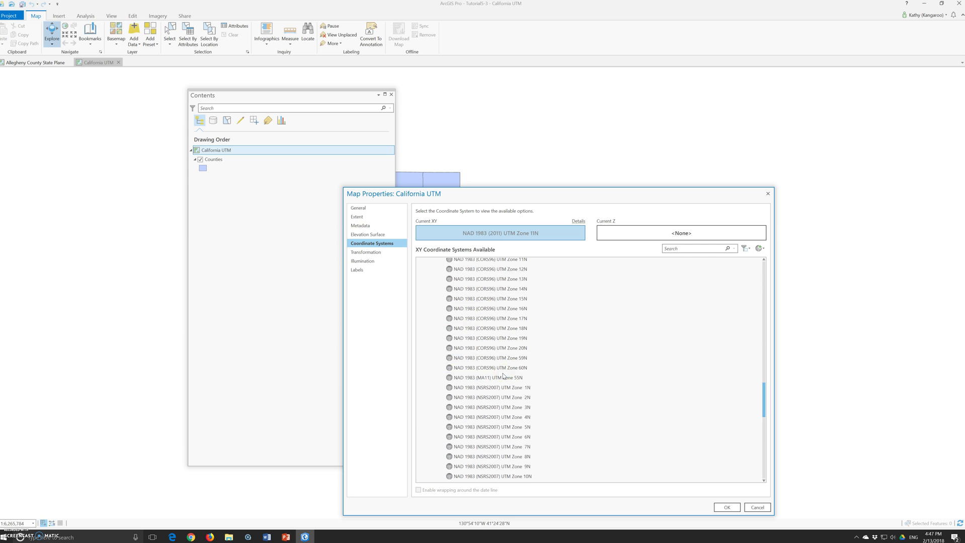
pyautogui.scroll(6, 503, 375)
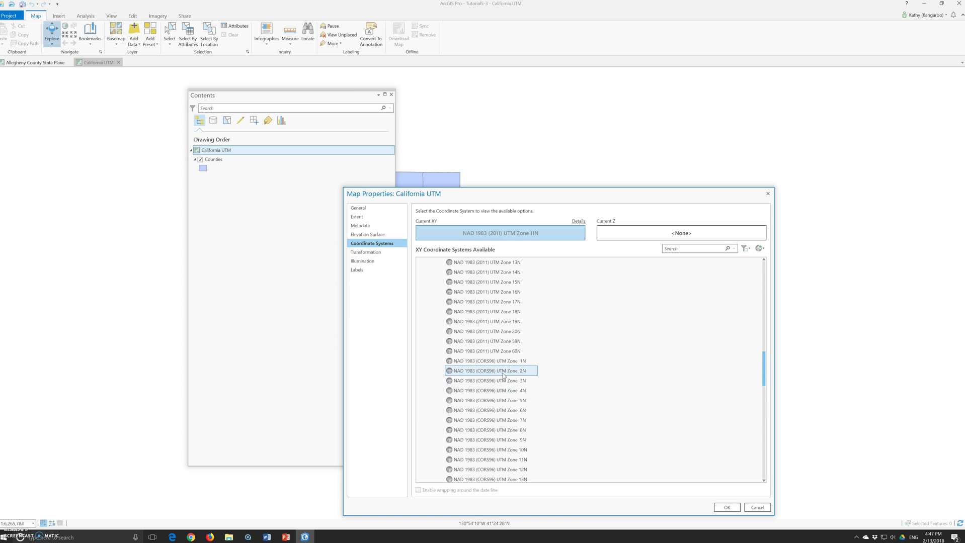
pyautogui.scroll(-8, 503, 375)
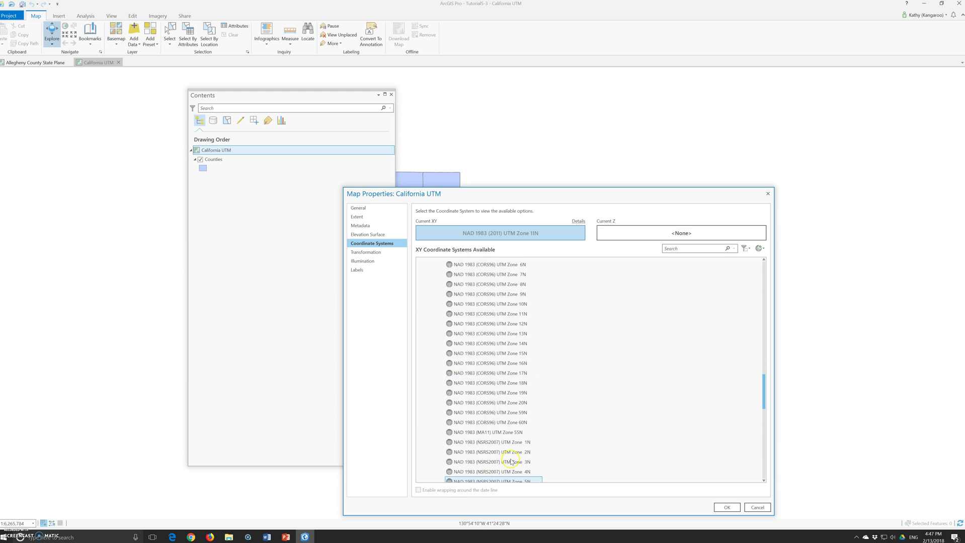
pyautogui.scroll(-4, 560, 380)
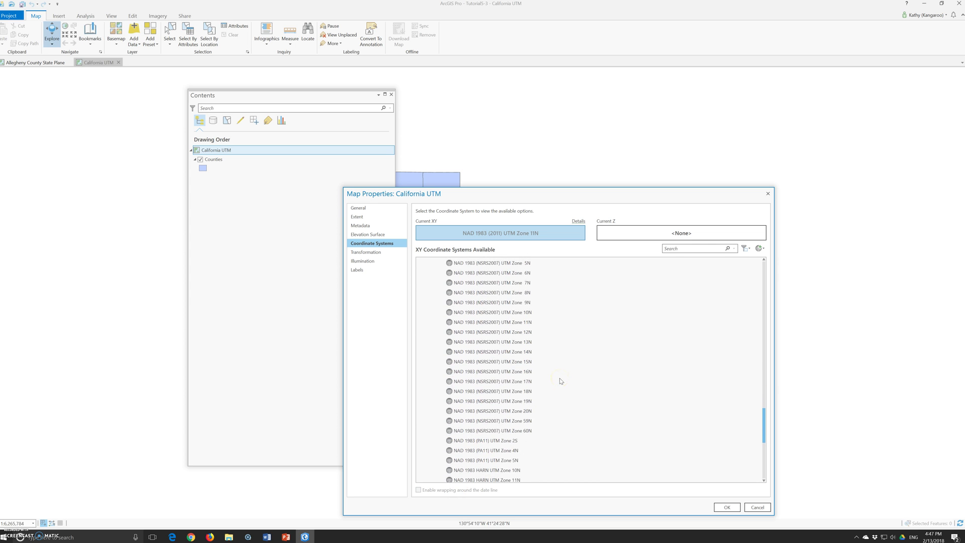
pyautogui.scroll(13, 560, 381)
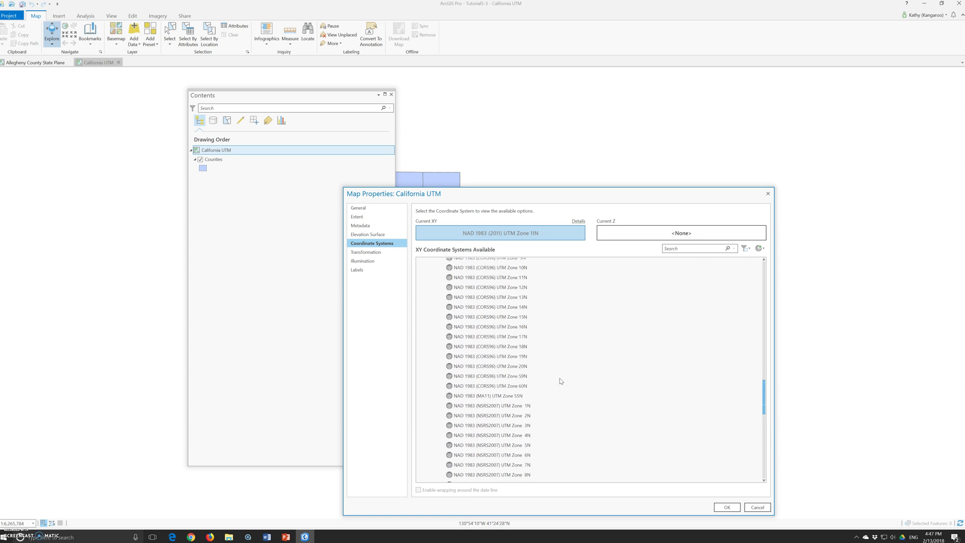
pyautogui.scroll(2, 560, 381)
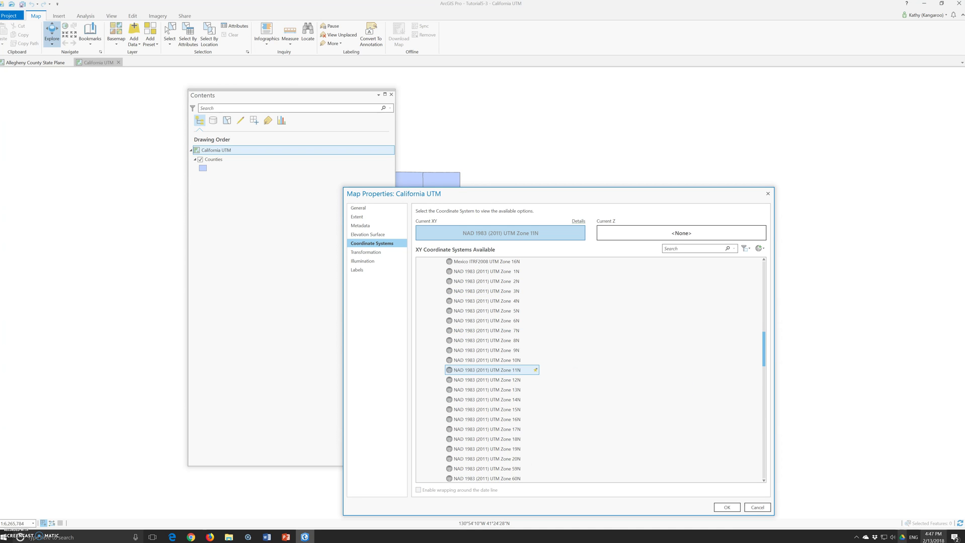
# - Apply the chosen coordinate system and set the California UTM map's display units to Meters
pyautogui.click(732, 508)
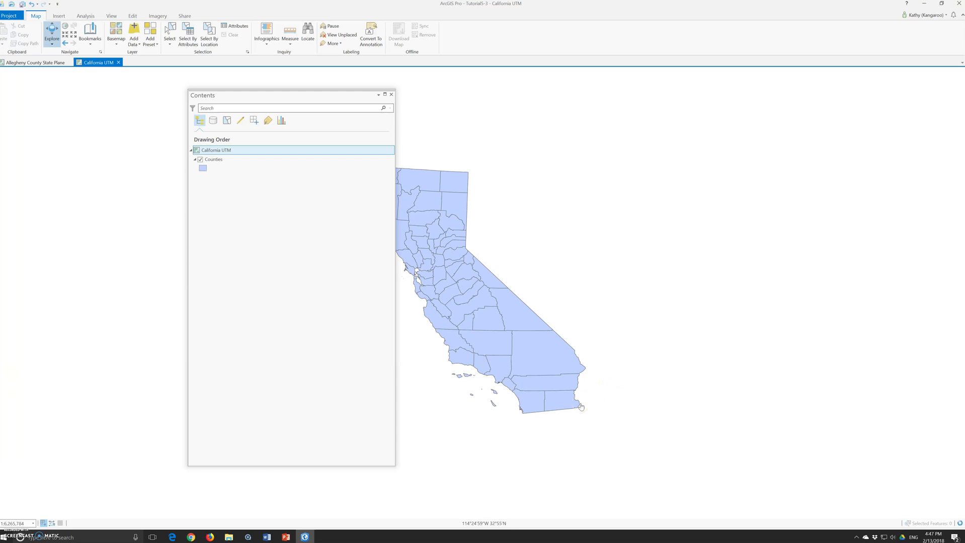
pyautogui.click(213, 153)
pyautogui.rightClick(212, 153)
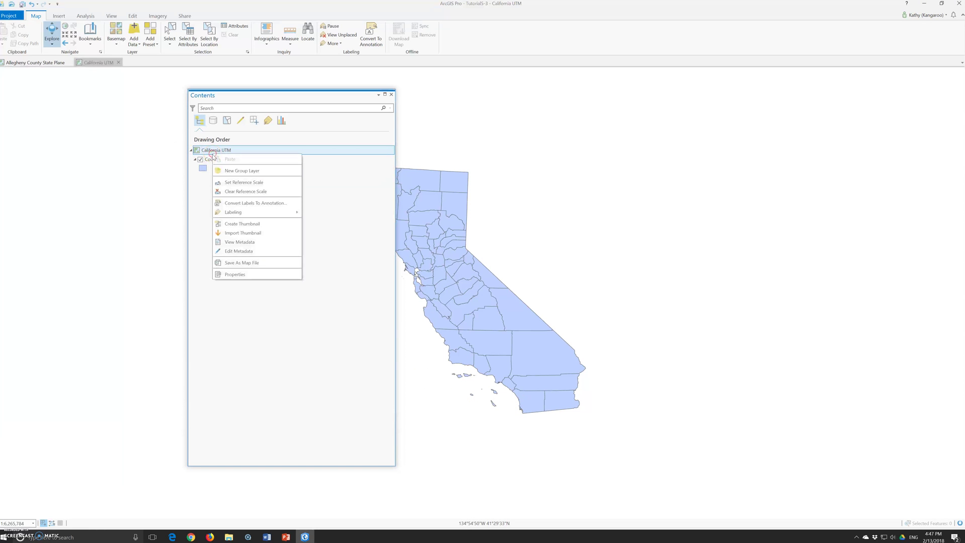
pyautogui.click(235, 275)
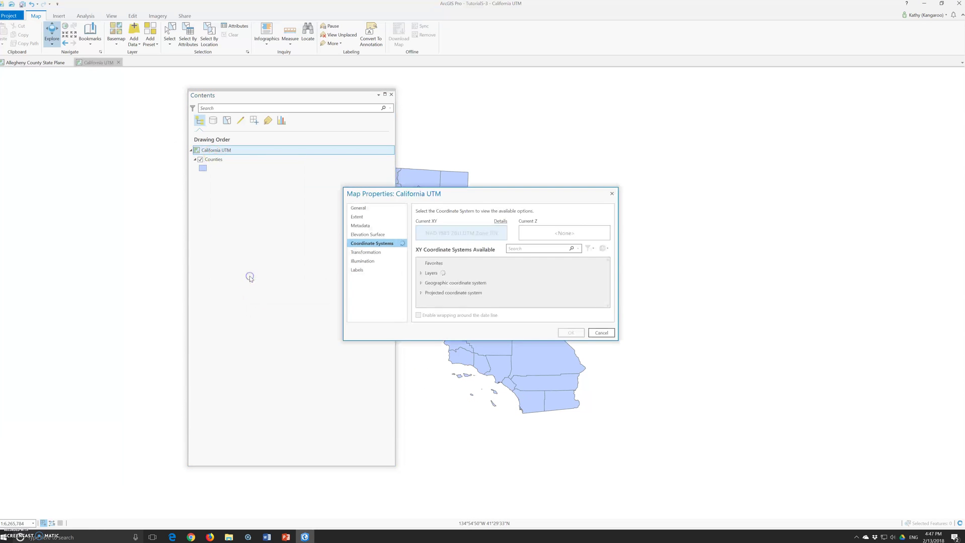
pyautogui.click(362, 209)
pyautogui.moveTo(617, 341); pyautogui.dragTo(618, 434)
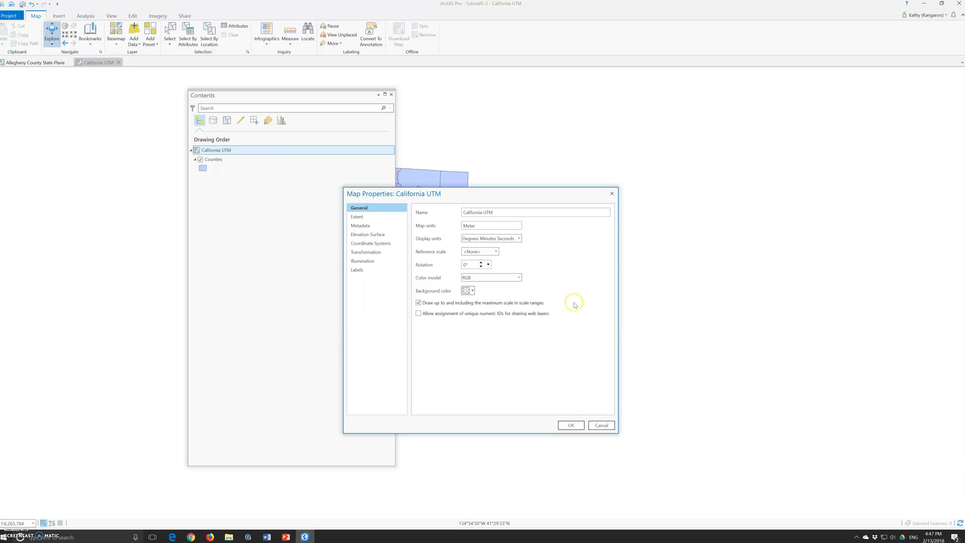
pyautogui.click(510, 241)
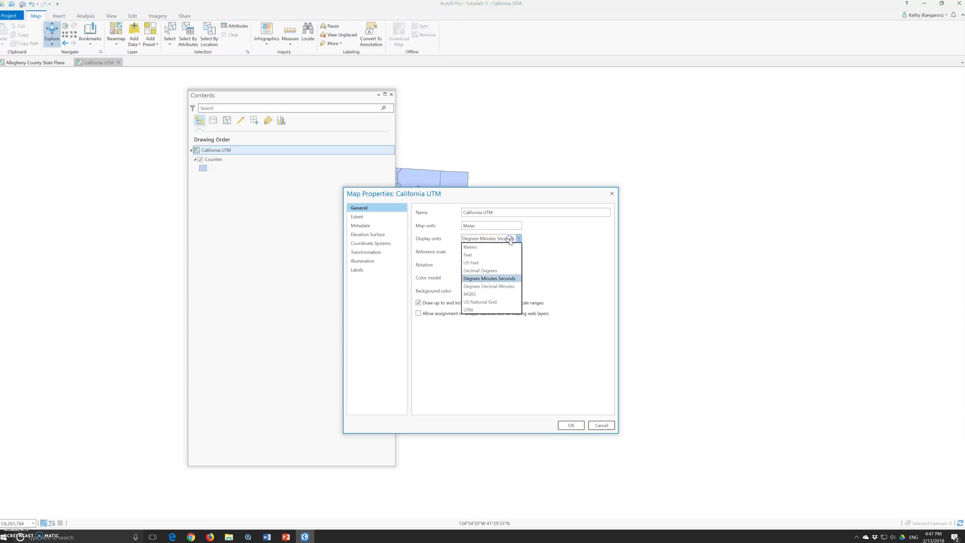
pyautogui.click(473, 255)
pyautogui.click(569, 425)
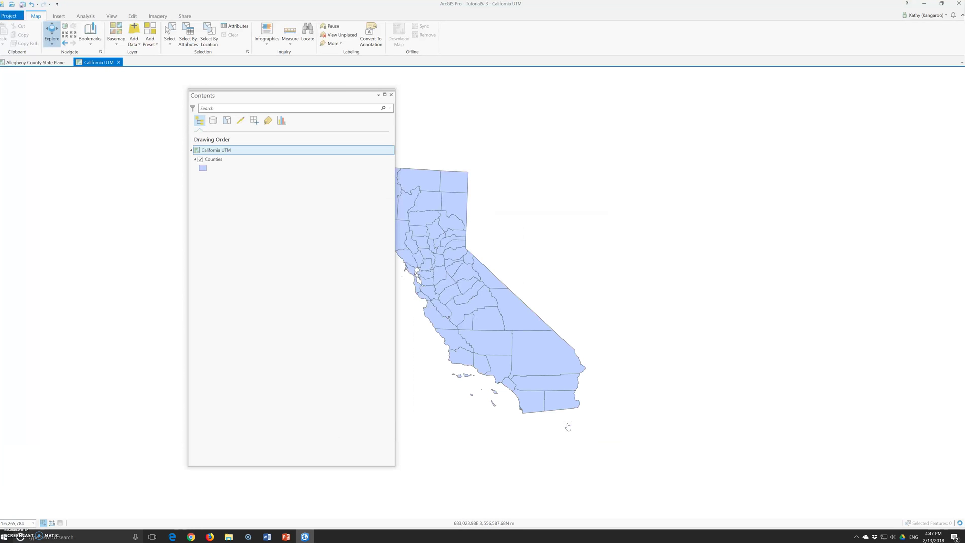
# - Zoom to the California bookmark and move the Contents pane so it no longer covers the state
pyautogui.click(86, 35)
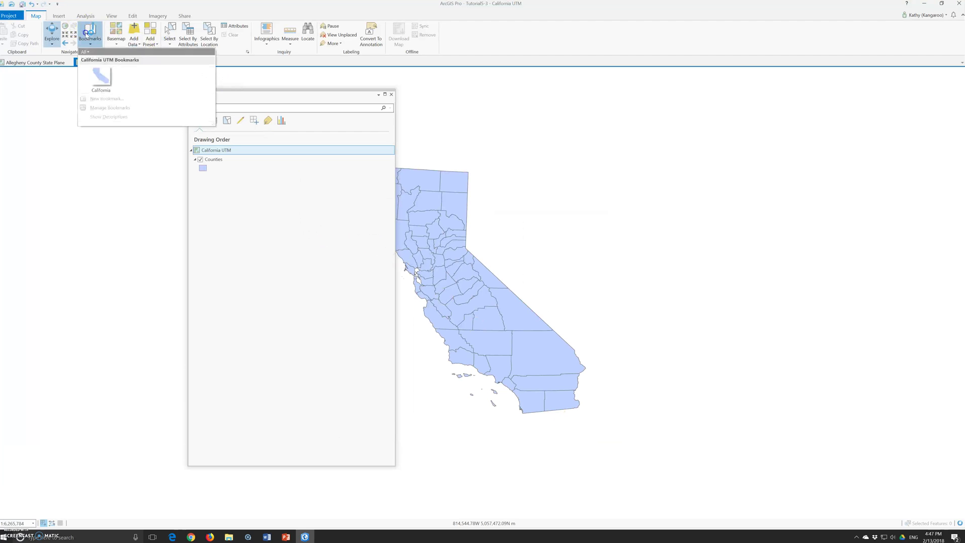
pyautogui.click(101, 77)
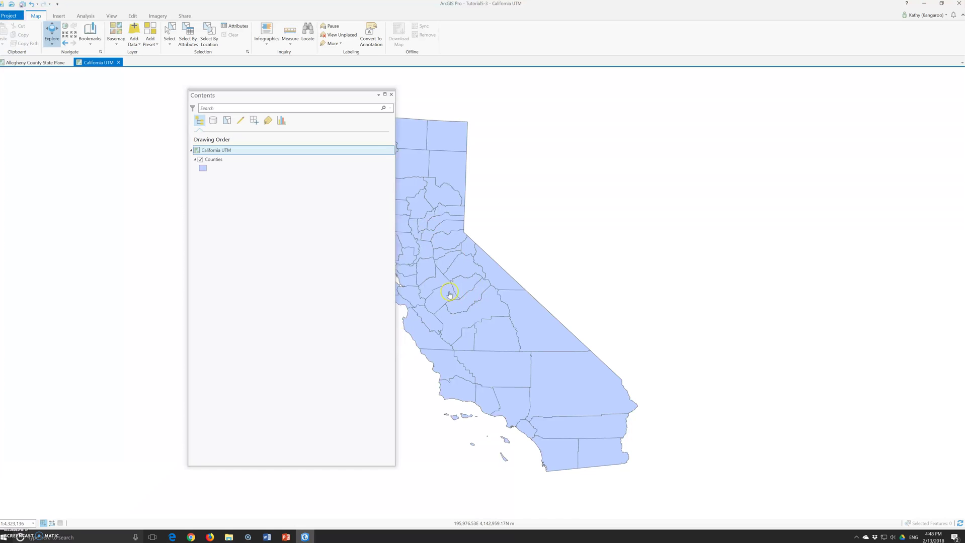
pyautogui.click(253, 102)
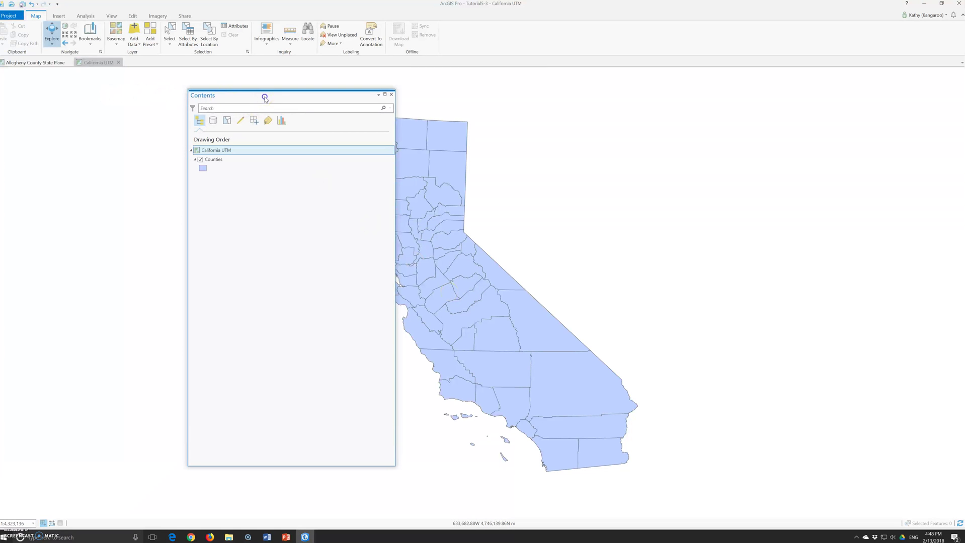
pyautogui.moveTo(265, 97); pyautogui.dragTo(89, 84)
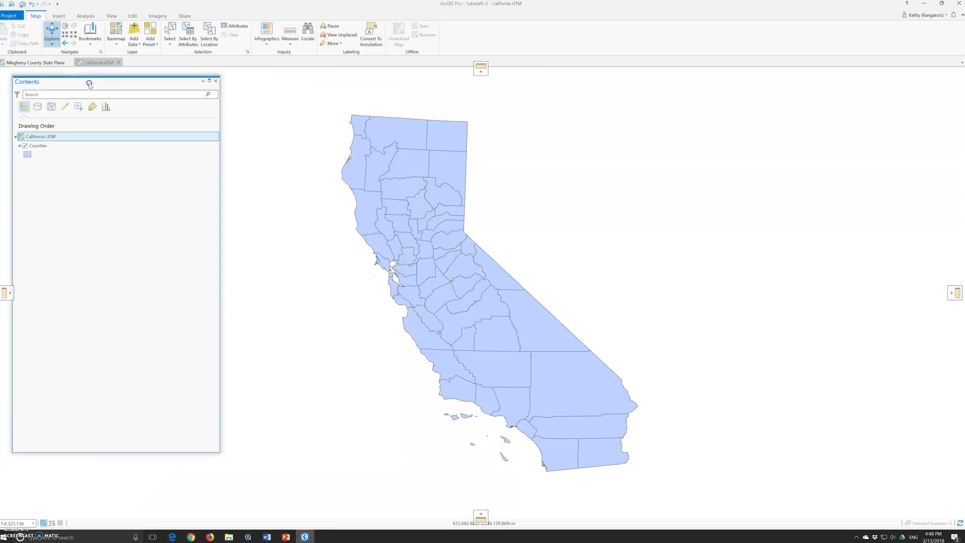
# - View the attribute pop-ups of Stanislaus and Tuolumne counties on the map
pyautogui.click(437, 272)
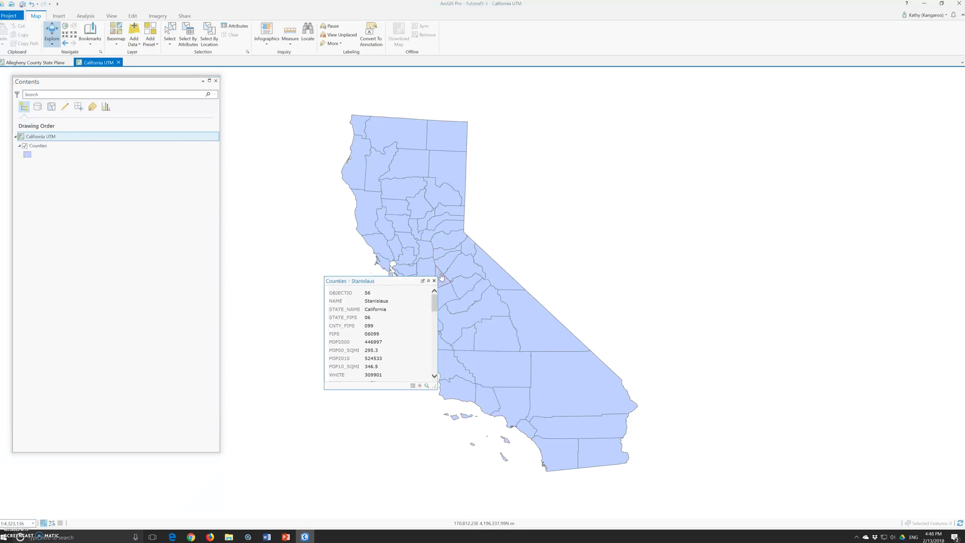
pyautogui.click(459, 265)
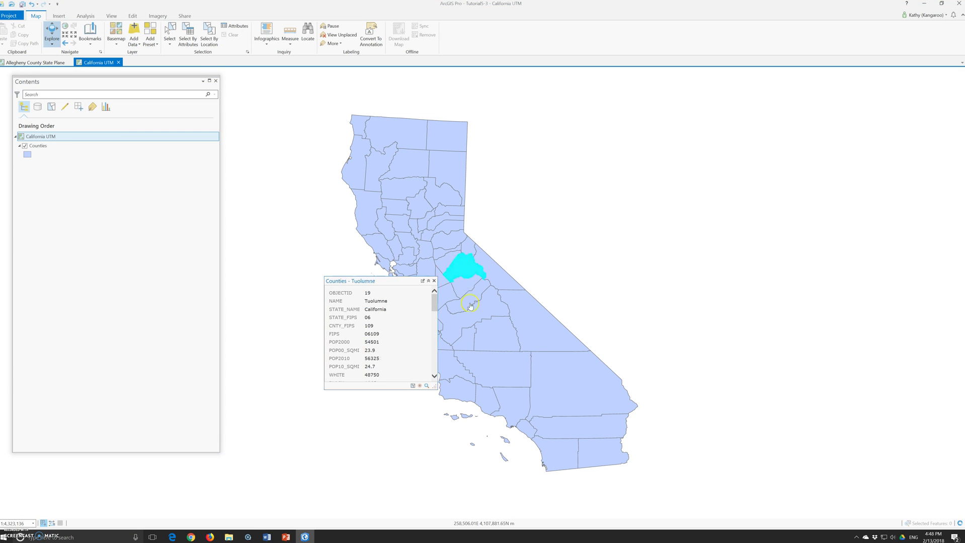
# - Close the Tuolumne county pop-up and display the Spatial Reference settings in the Map and Scene options
pyautogui.click(434, 281)
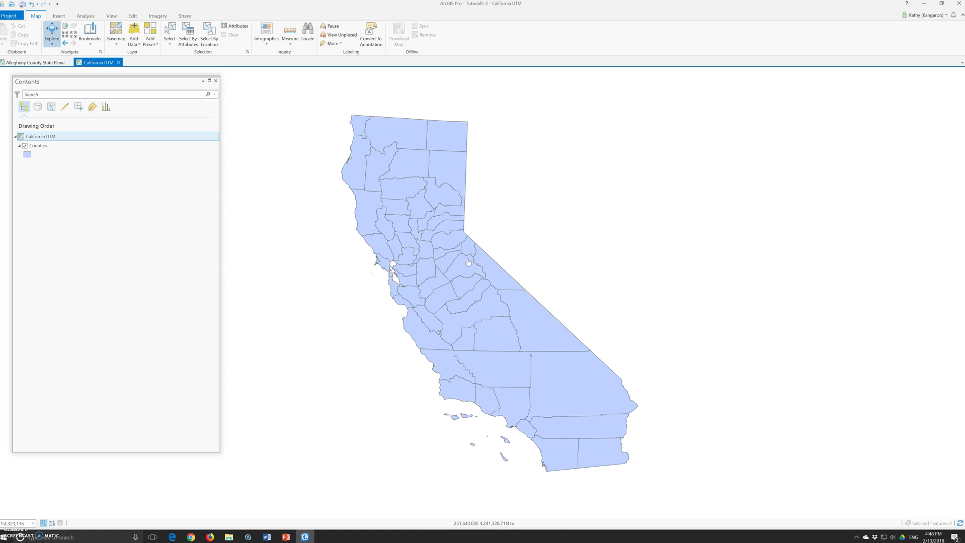
pyautogui.click(379, 254)
pyautogui.click(6, 16)
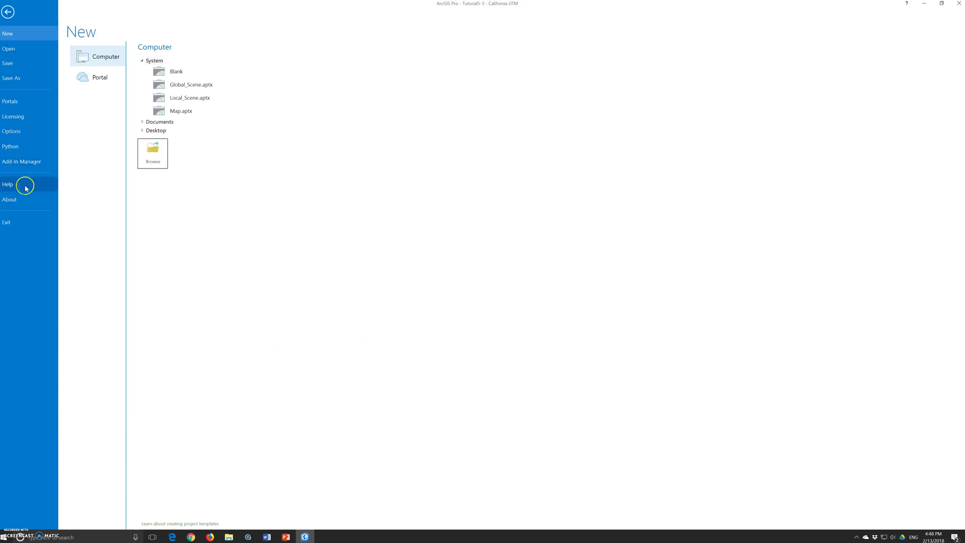
pyautogui.click(17, 135)
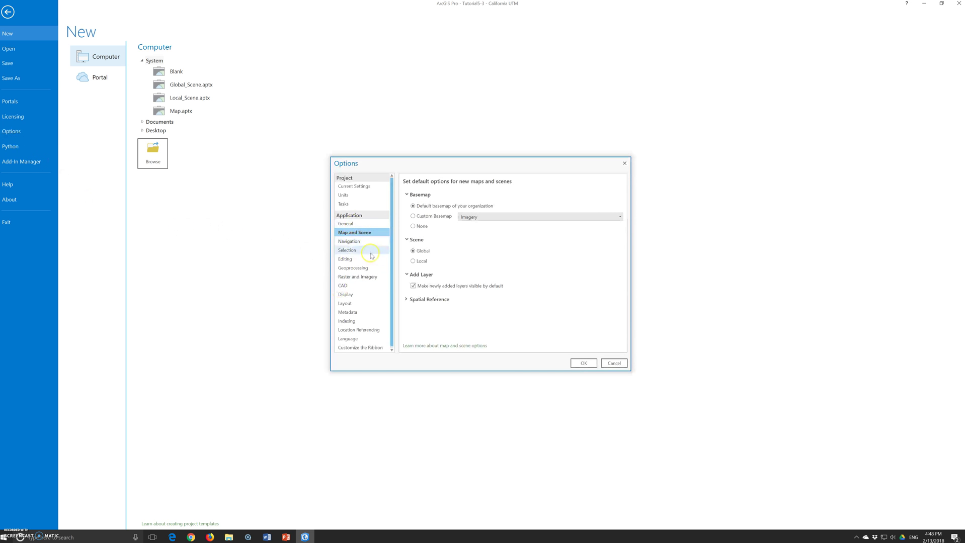
pyautogui.click(430, 300)
pyautogui.scroll(-3, 429, 302)
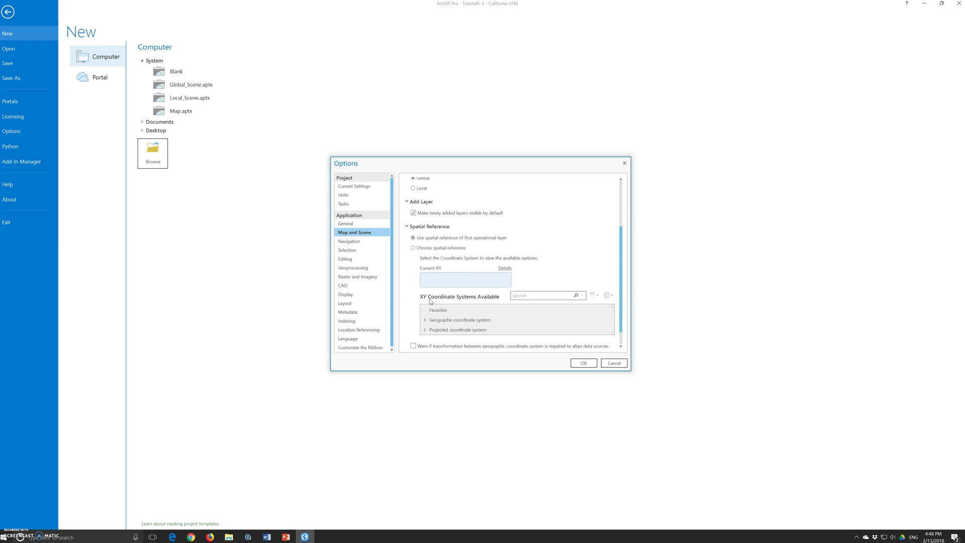
pyautogui.scroll(-1, 469, 327)
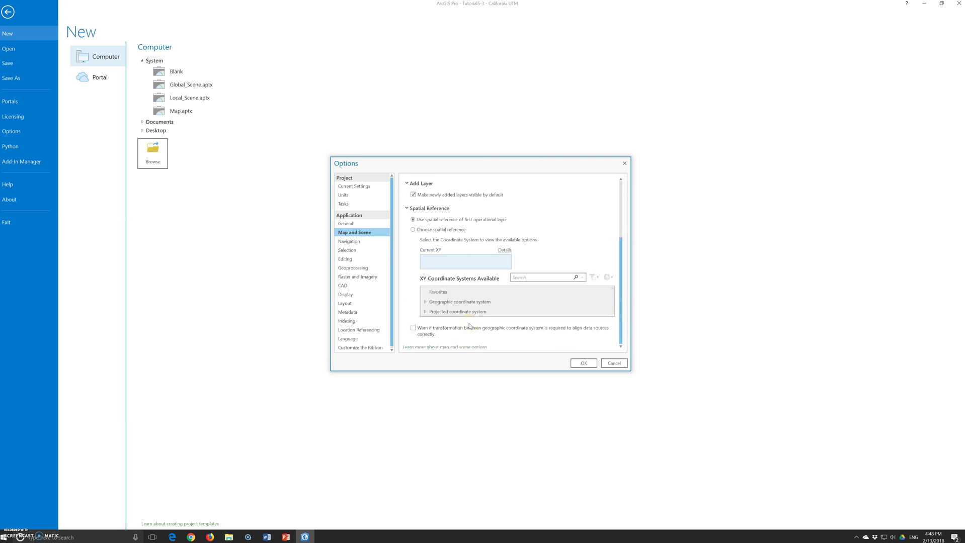
pyautogui.click(438, 275)
pyautogui.scroll(-1, 453, 309)
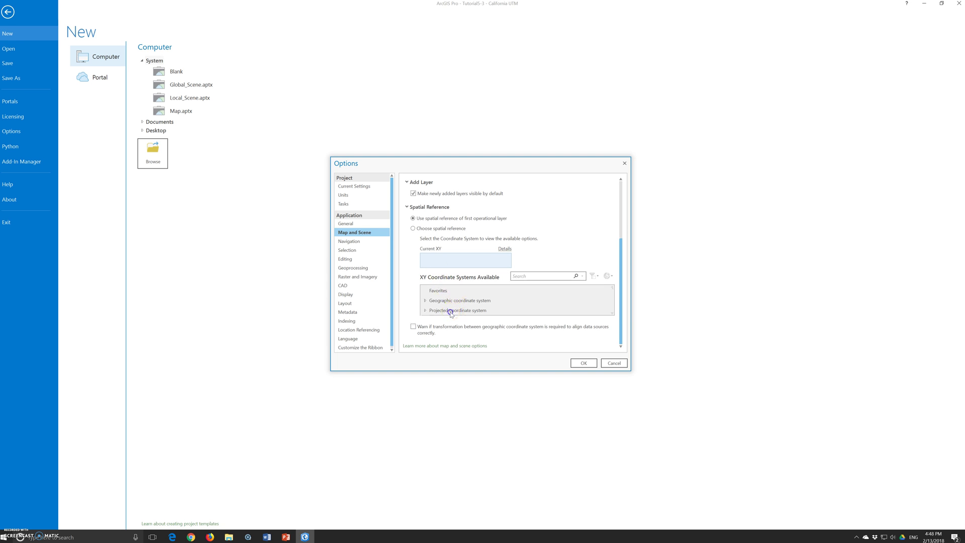
# - Switch the default for new maps to a chosen spatial reference and expand the World projected coordinate systems
pyautogui.click(427, 311)
pyautogui.click(414, 229)
pyautogui.click(453, 311)
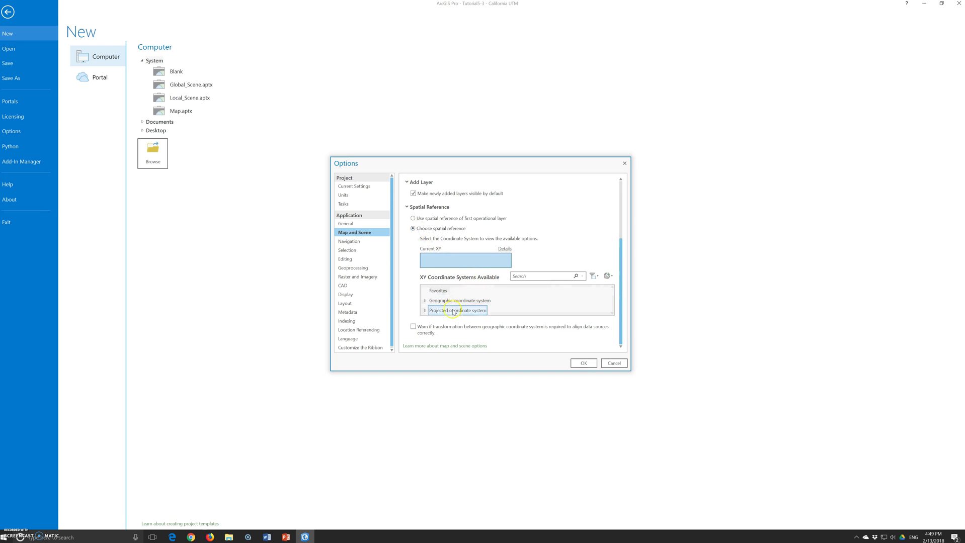
pyautogui.doubleClick(453, 310)
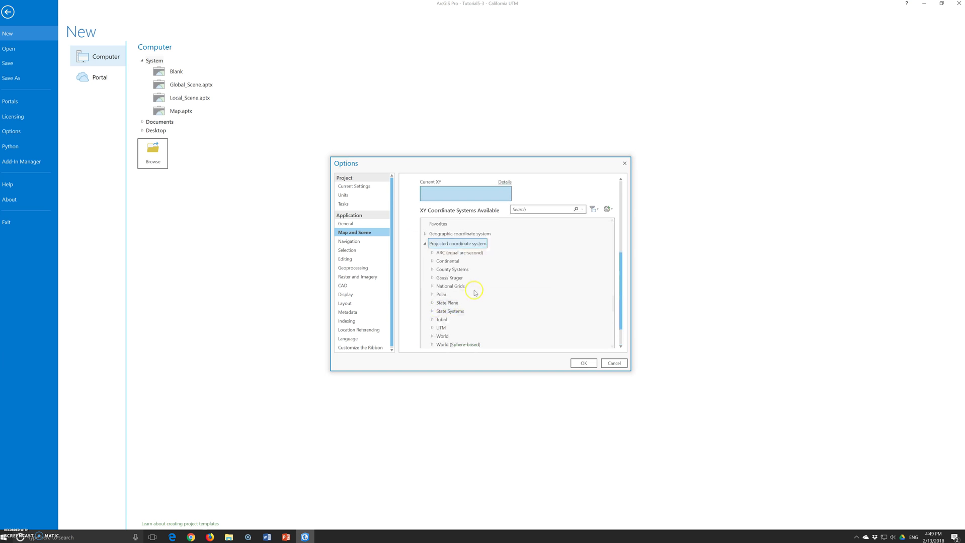
pyautogui.click(442, 336)
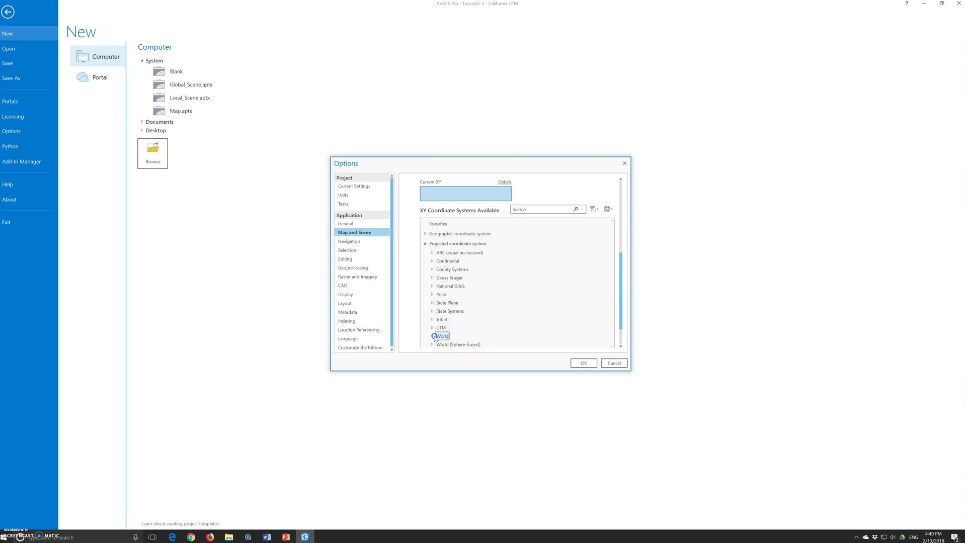
pyautogui.click(434, 337)
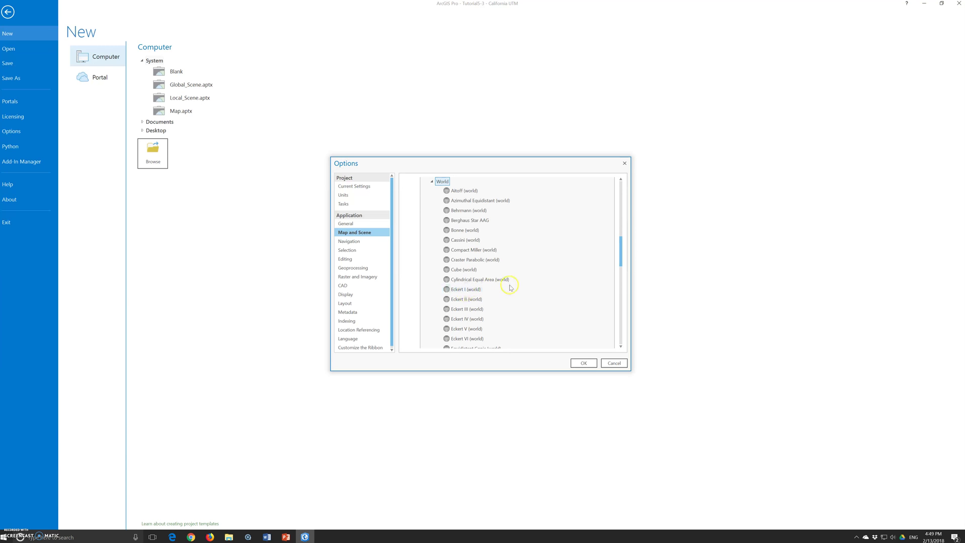
# - Choose WGS 1984 Web Mercator (auxiliary sphere) as the default spatial reference, accept the options and return to the map
pyautogui.click(627, 251)
pyautogui.moveTo(626, 252); pyautogui.dragTo(619, 320)
pyautogui.click(464, 306)
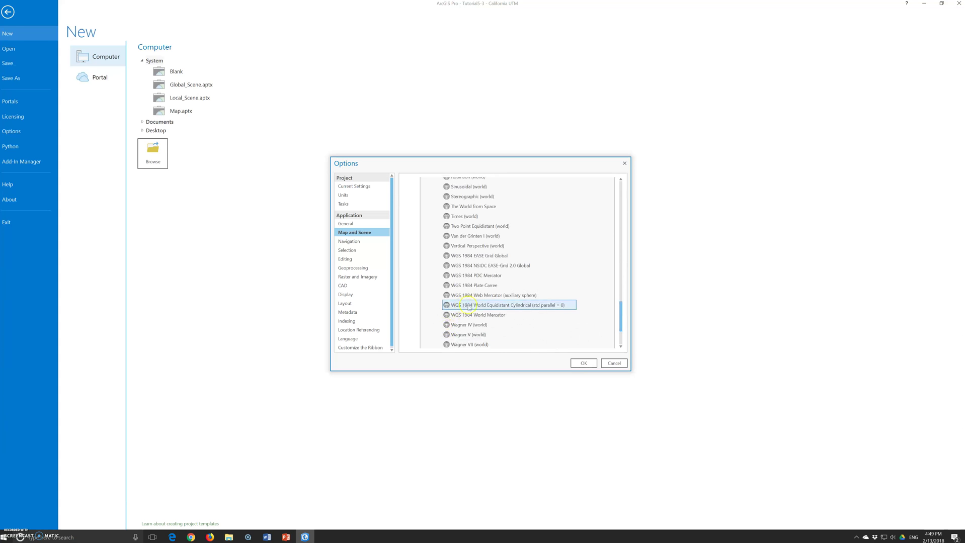
pyautogui.click(484, 297)
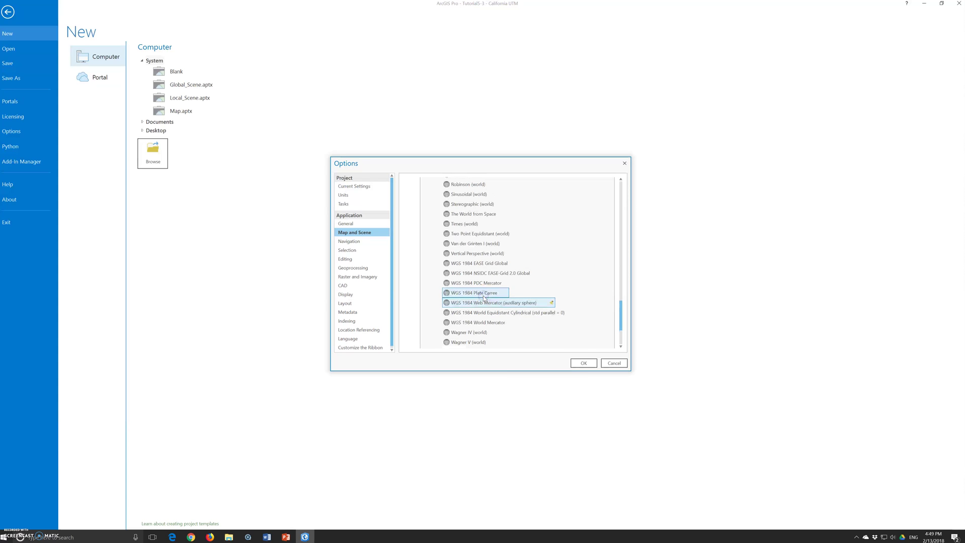
pyautogui.click(584, 363)
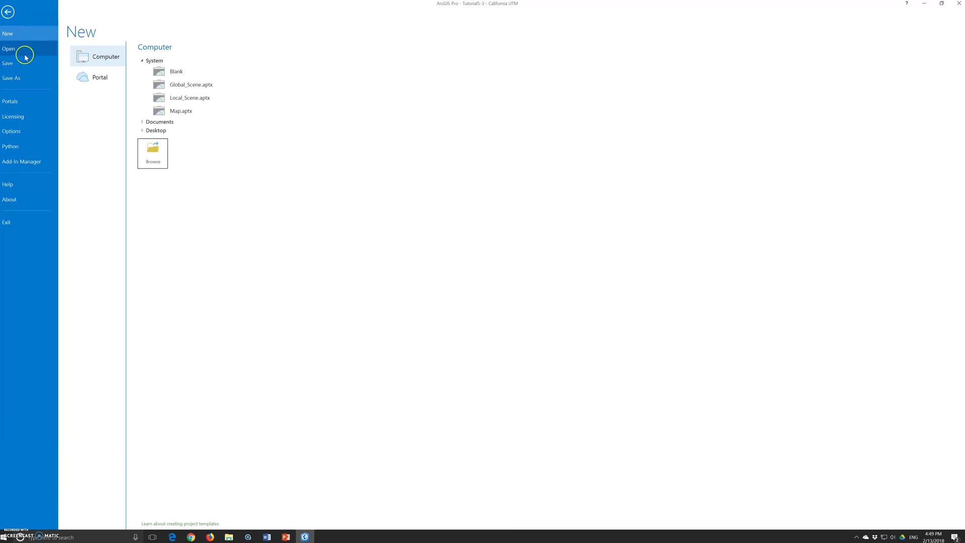
pyautogui.click(8, 12)
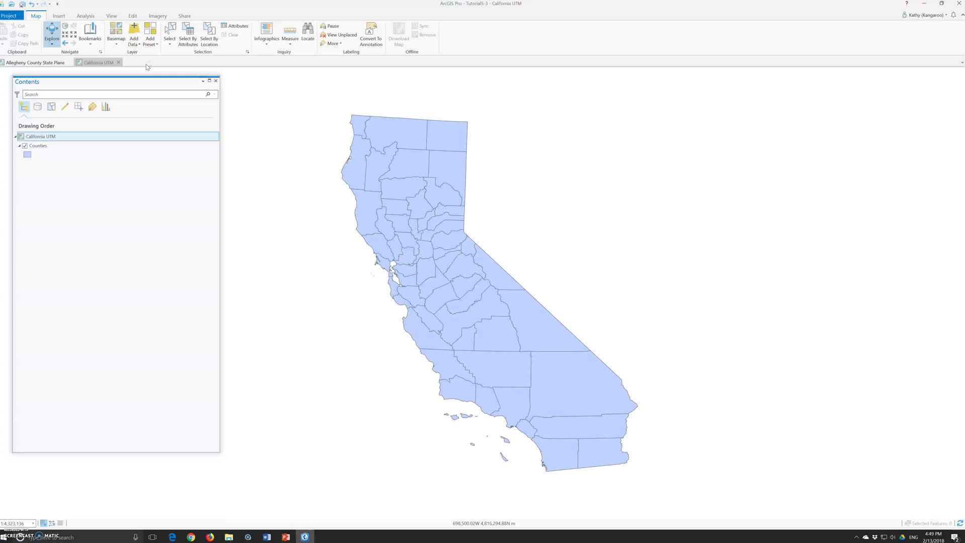
# - Insert a new map into the project
pyautogui.click(57, 17)
pyautogui.click(4, 31)
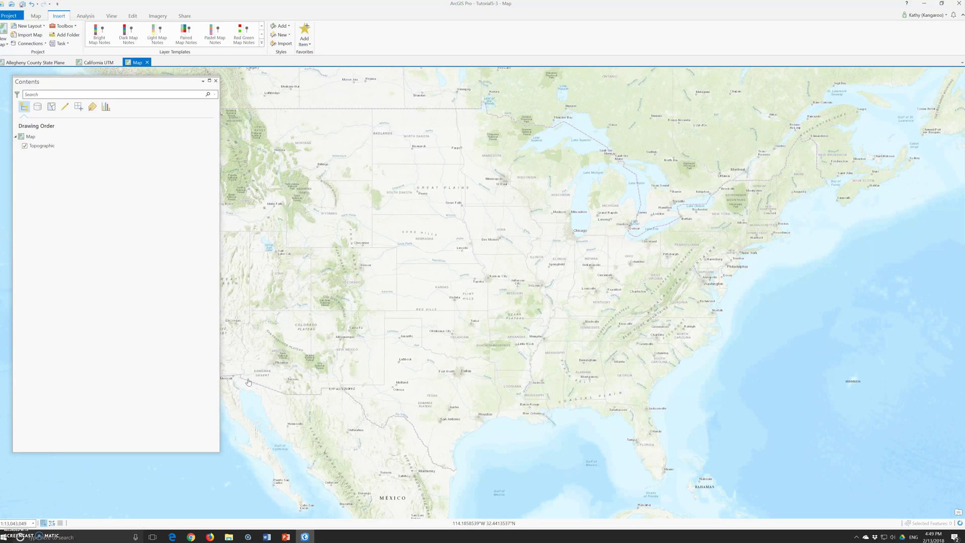
pyautogui.click(96, 68)
# - Add the Counties feature class from Chapter5.gdb to the new map
pyautogui.click(36, 15)
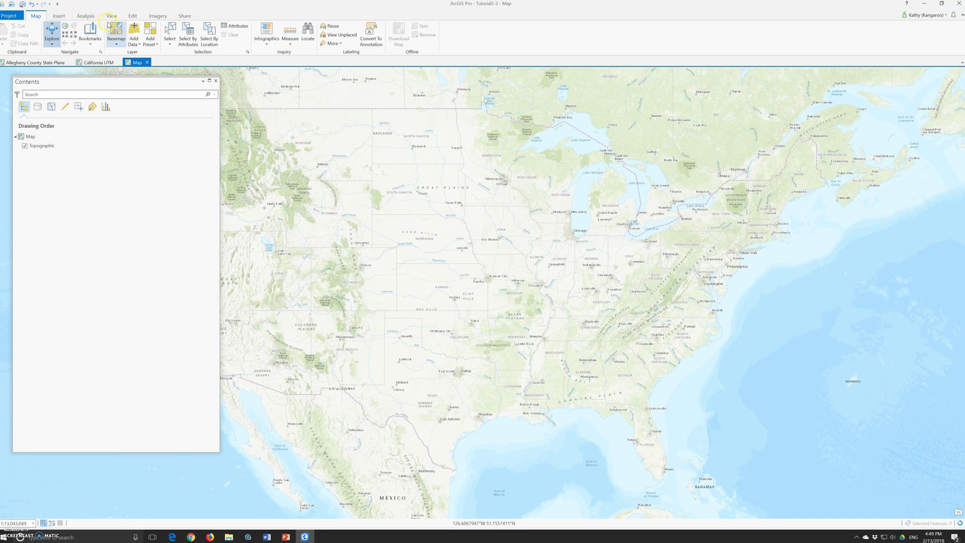
pyautogui.click(134, 30)
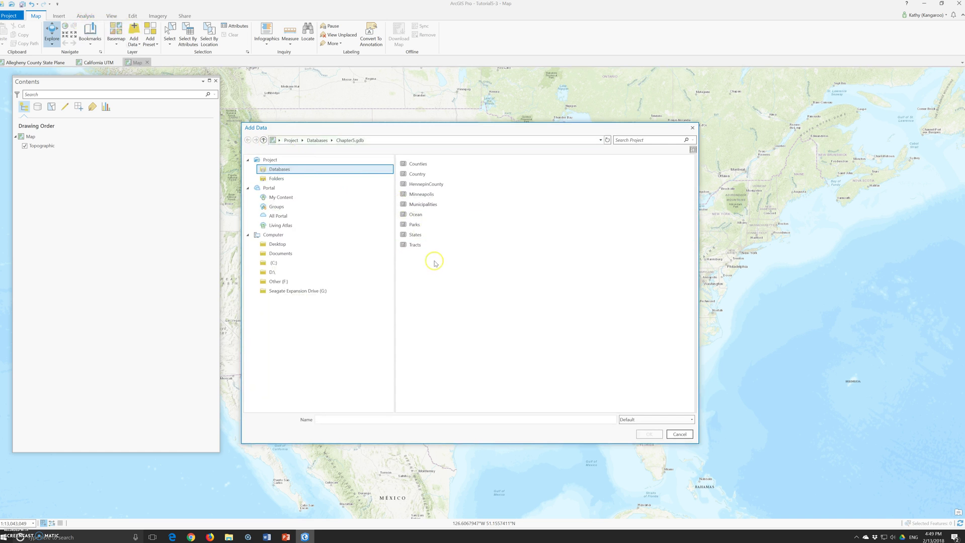
pyautogui.click(413, 175)
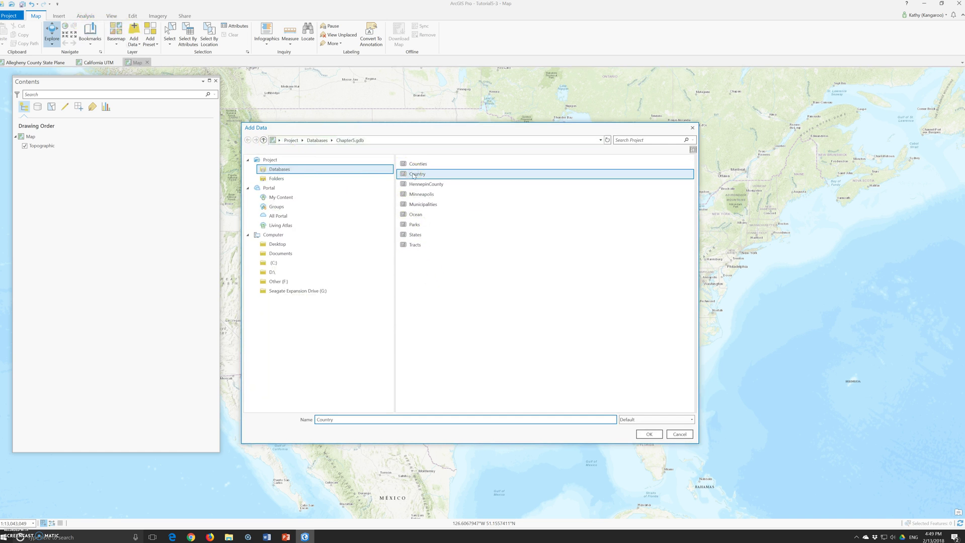
pyautogui.click(418, 164)
pyautogui.click(652, 434)
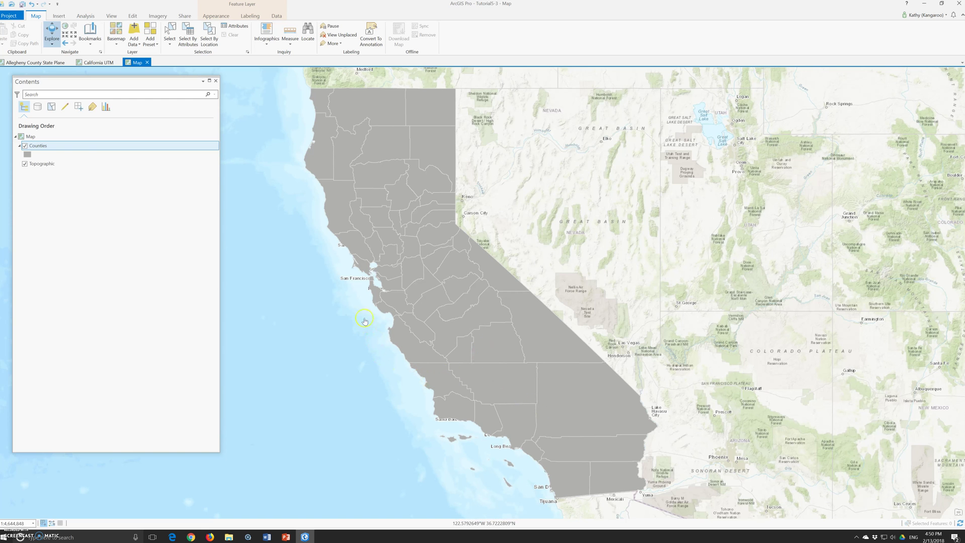
# - Check the new map's coordinate system in its map properties
pyautogui.rightClick(27, 138)
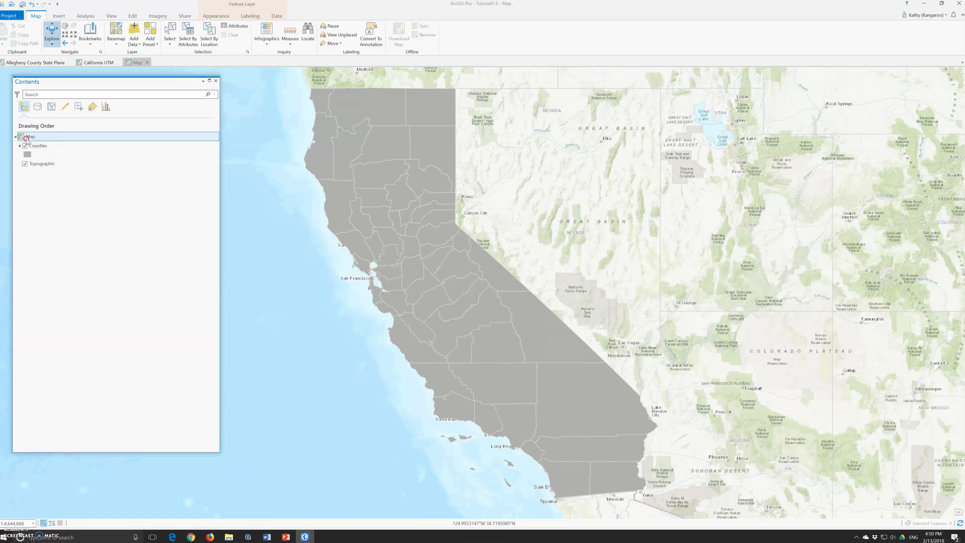
pyautogui.click(65, 259)
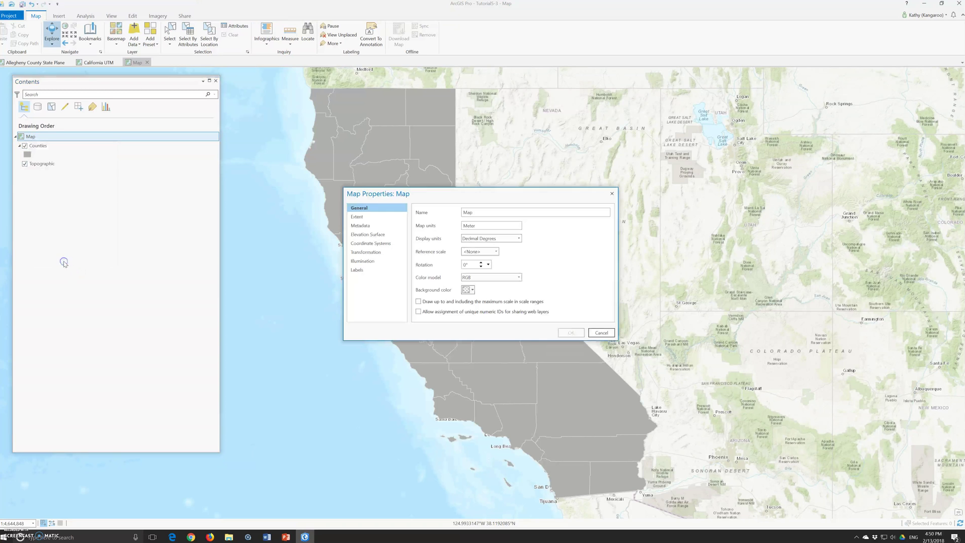
pyautogui.click(371, 243)
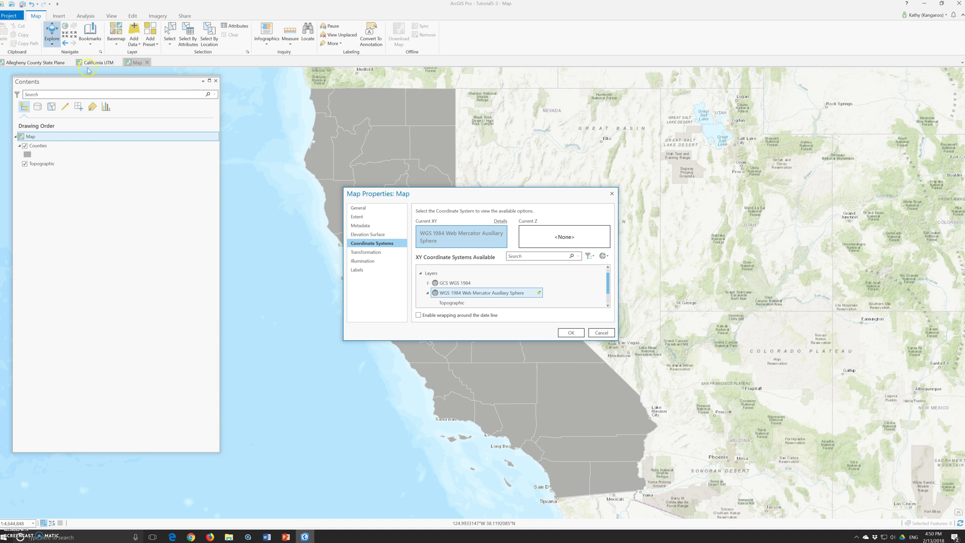
pyautogui.click(571, 333)
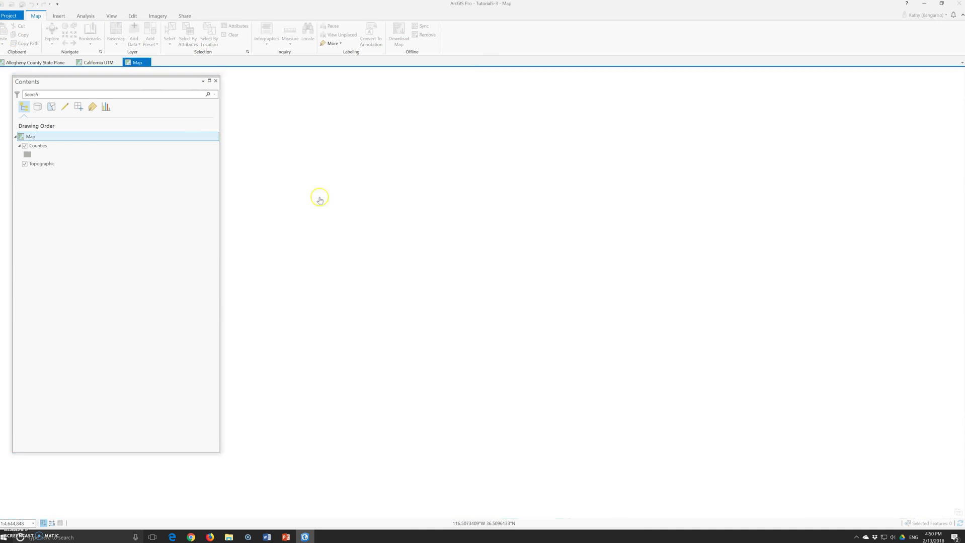
# - Save the Tutorial5-3 project and exit ArcGIS Pro
pyautogui.click(9, 16)
pyautogui.click(10, 63)
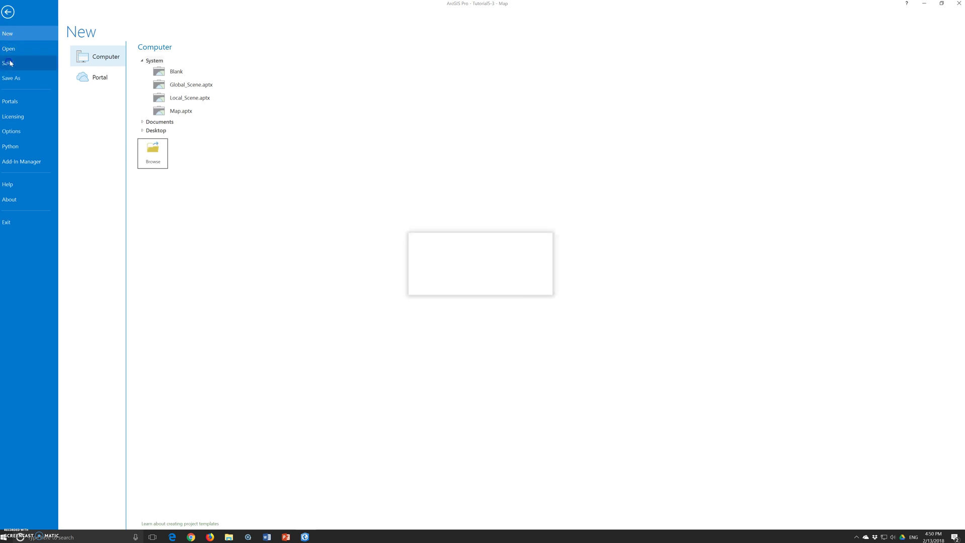
pyautogui.click(504, 284)
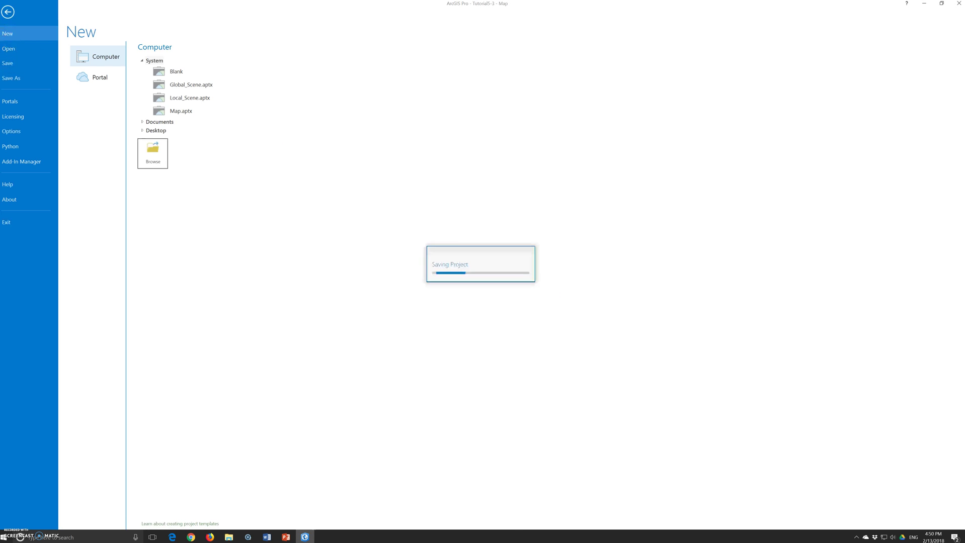
pyautogui.click(960, 4)
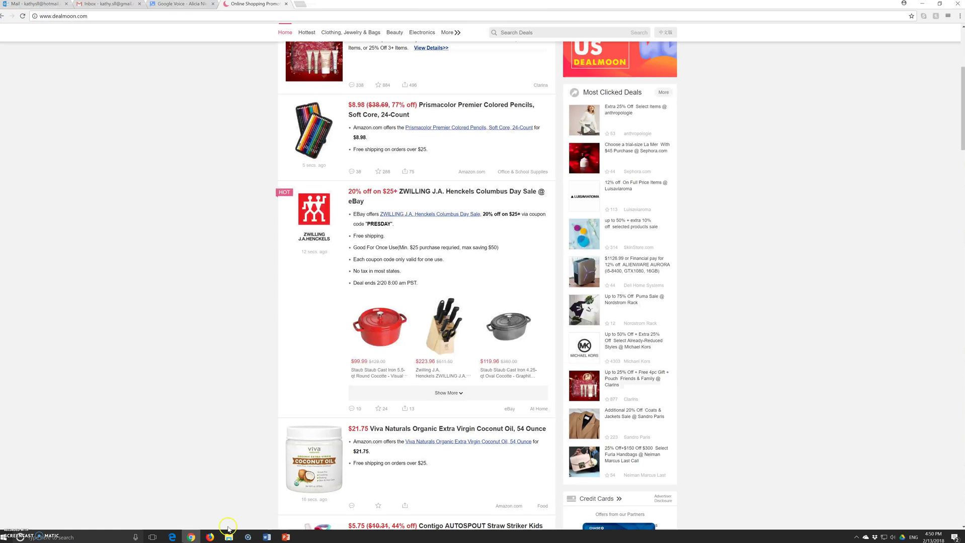
# - Switch to the Tutorials folder in File Explorer and open the Tutorial5-4.aprx project
pyautogui.moveTo(229, 533)
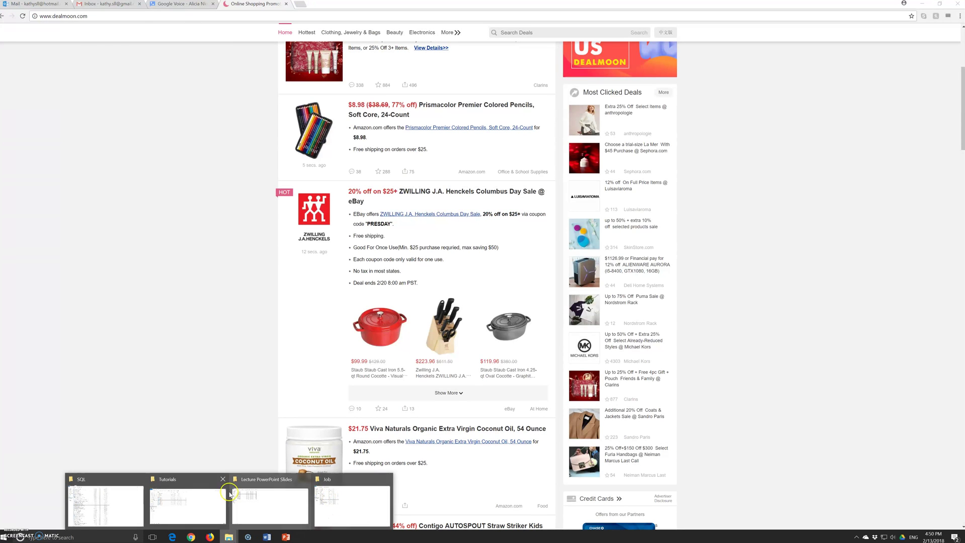
pyautogui.click(174, 501)
pyautogui.doubleClick(93, 195)
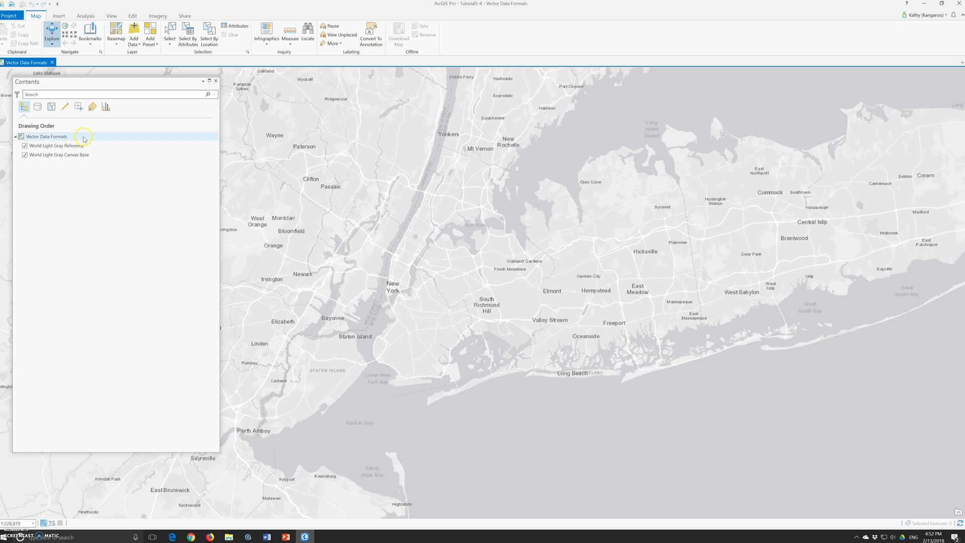
# - Return to the Tutorials folder in File Explorer, move its window aside and open the Data folder under Chapter5
pyautogui.click(229, 537)
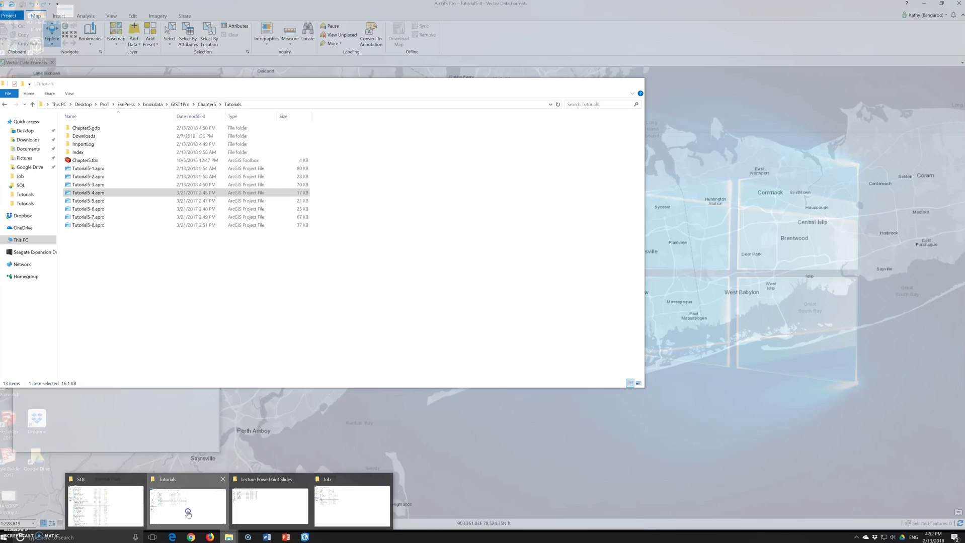
pyautogui.click(188, 506)
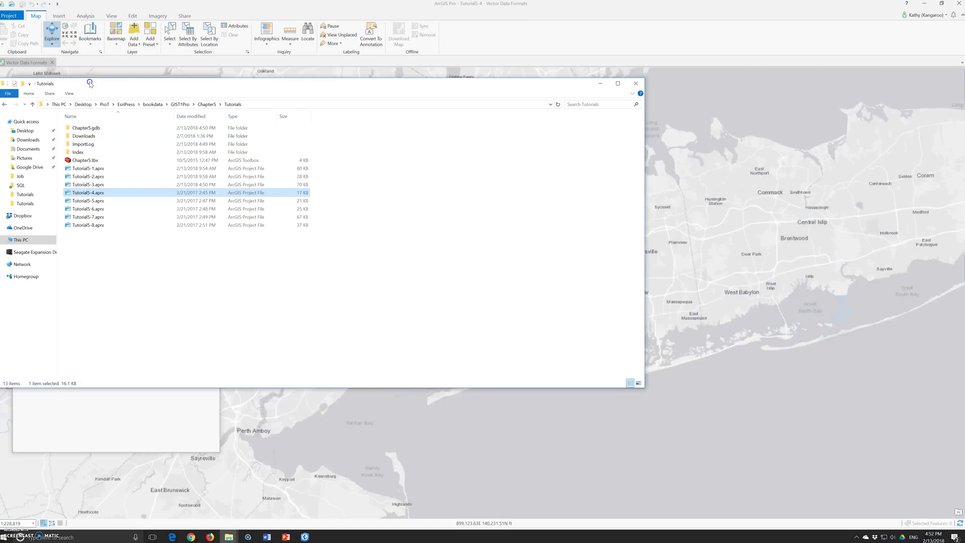
pyautogui.moveTo(90, 84); pyautogui.dragTo(222, 89)
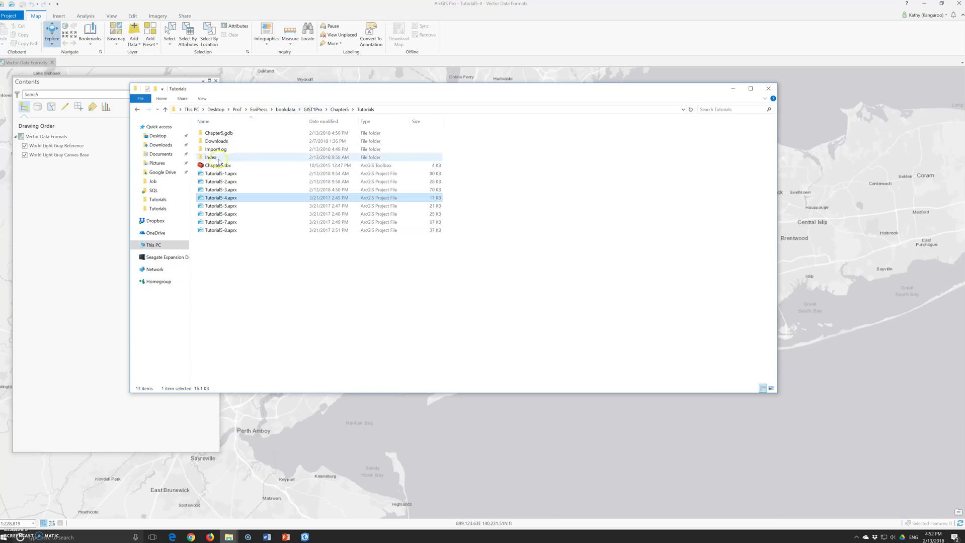
pyautogui.click(339, 109)
pyautogui.doubleClick(211, 133)
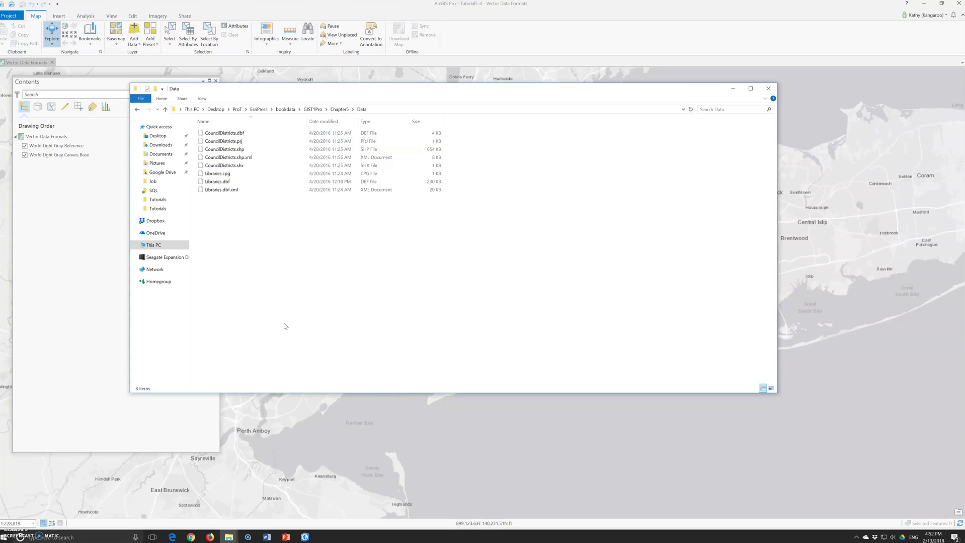
# - Examine the CouncilDistricts shapefile components, including the .shp and .prj files, and close the Data folder window
pyautogui.click(238, 296)
pyautogui.click(231, 150)
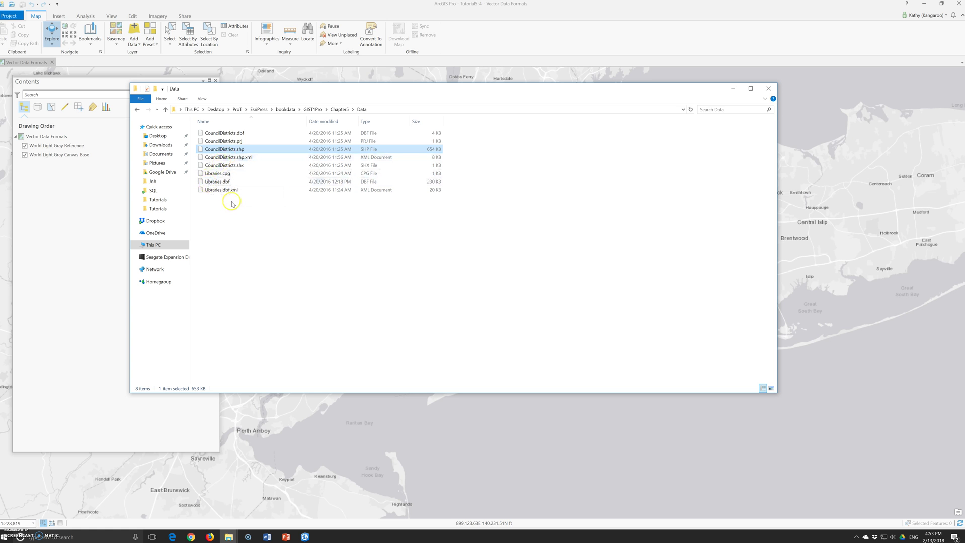
pyautogui.click(235, 143)
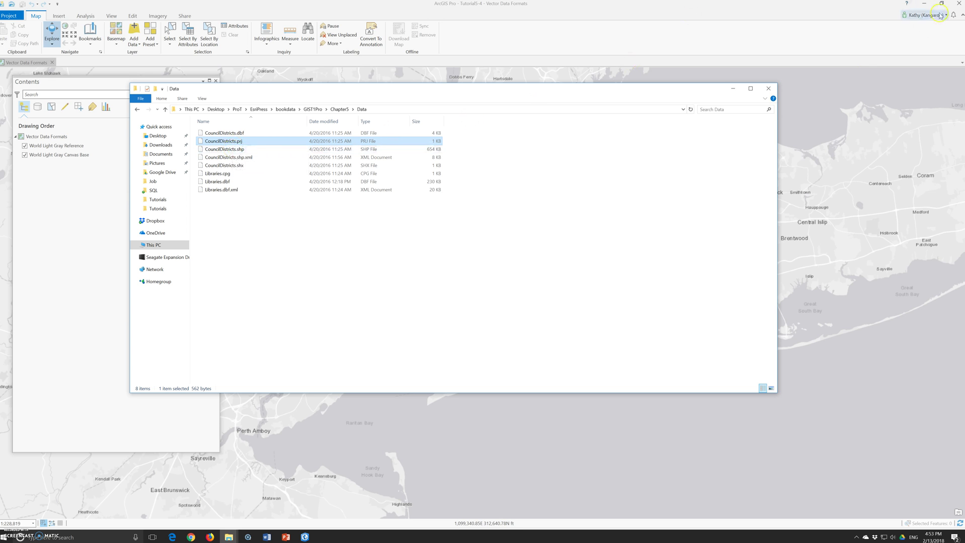
pyautogui.click(768, 89)
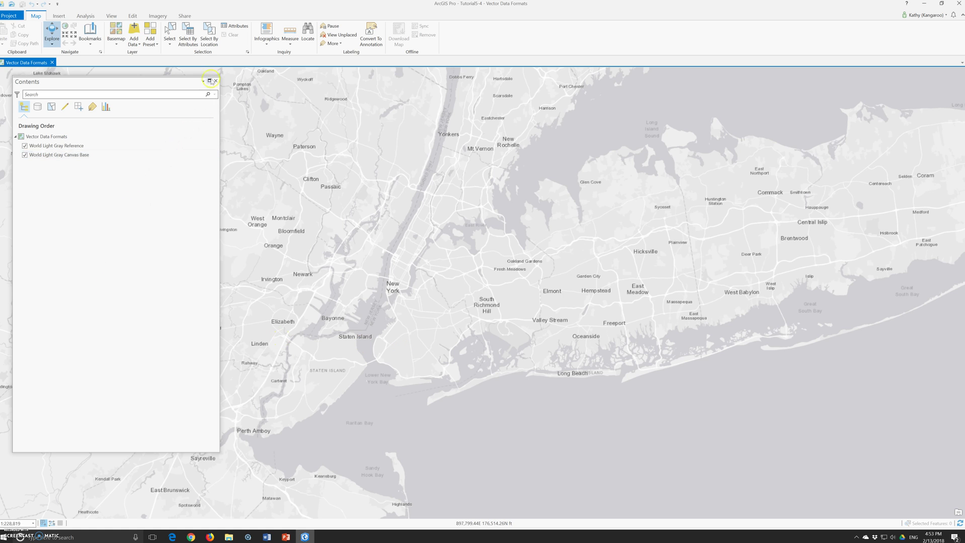
# - Open the Feature Class to Feature Class tool from the To Geodatabase toolset of the Conversion Tools toolbox
pyautogui.click(82, 16)
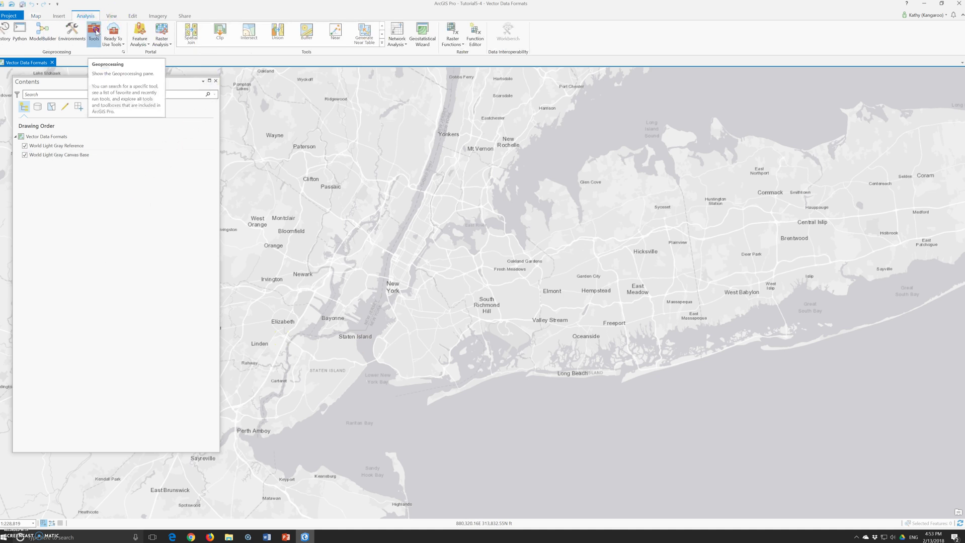
pyautogui.click(94, 31)
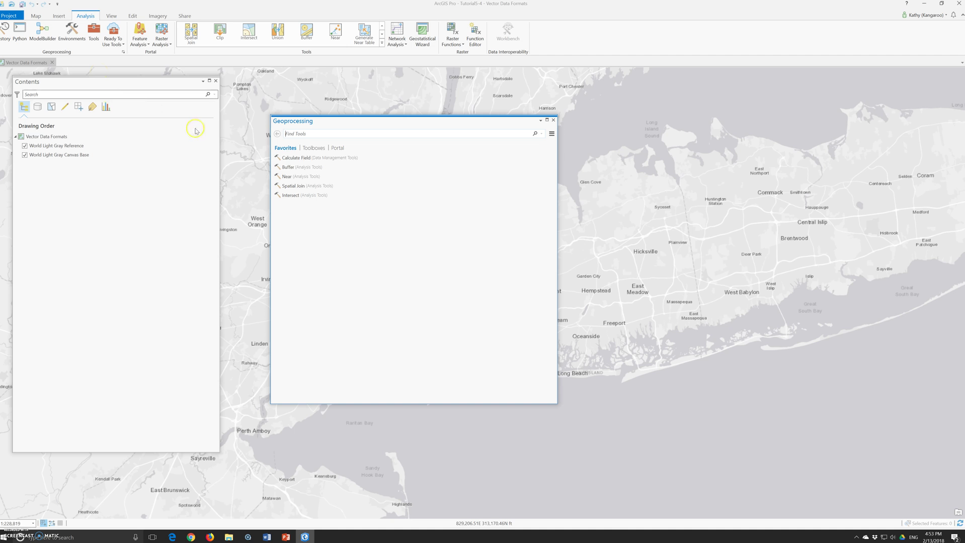
pyautogui.click(318, 137)
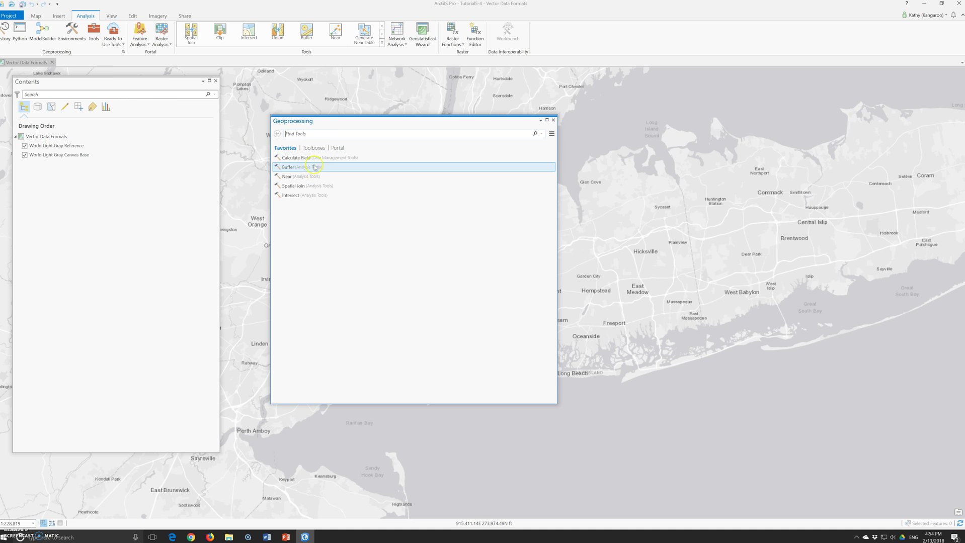
pyautogui.click(315, 148)
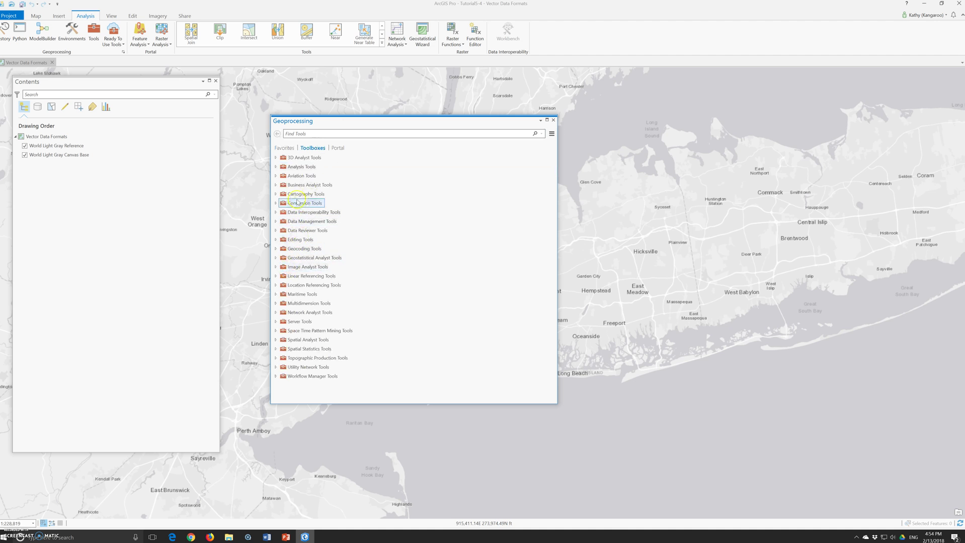
pyautogui.doubleClick(279, 201)
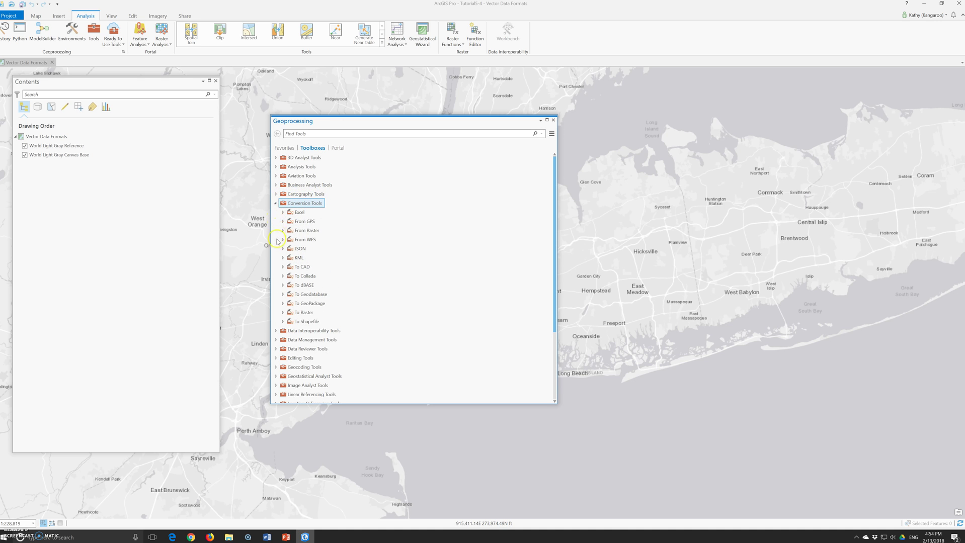
pyautogui.click(283, 295)
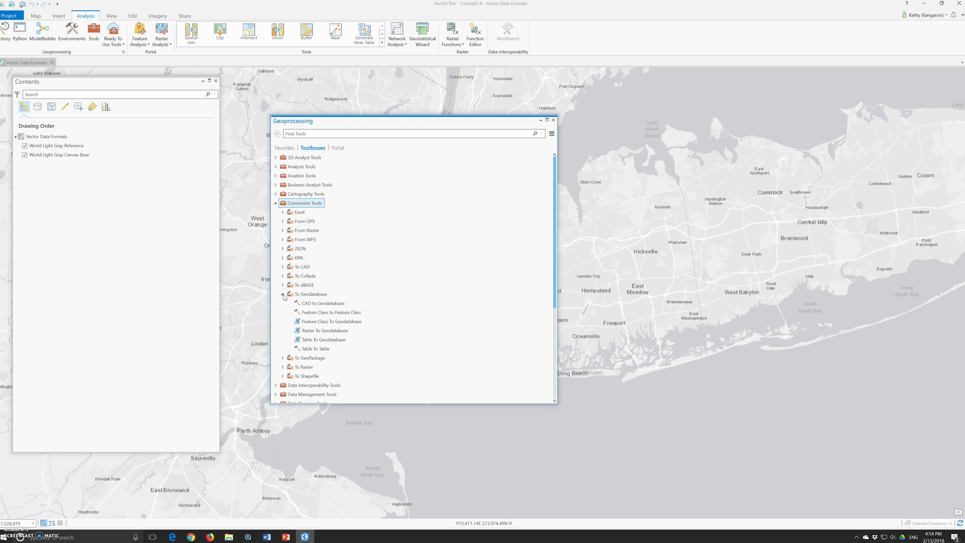
pyautogui.doubleClick(307, 314)
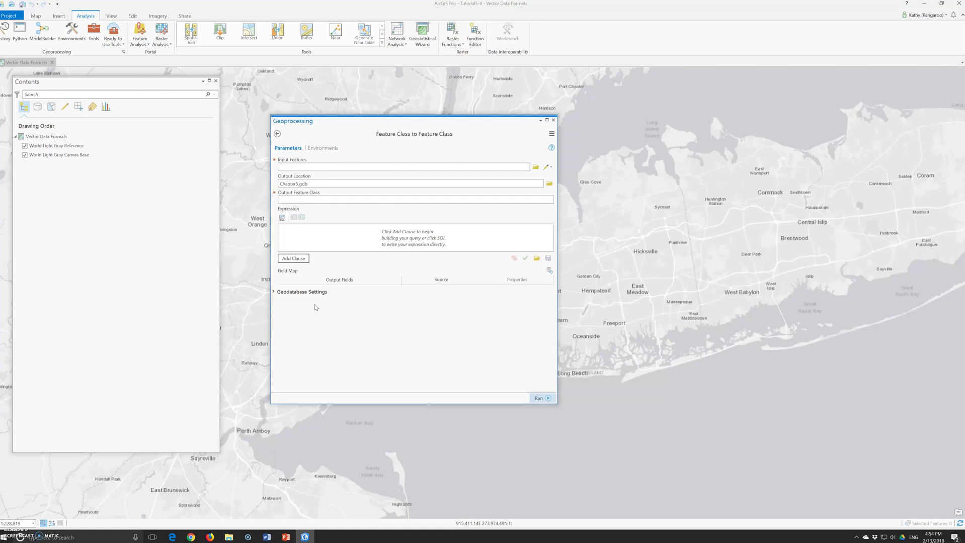
pyautogui.click(335, 240)
# - Choose CouncilDistricts.shp from the Data folder of Chapter5 as the input features
pyautogui.click(535, 167)
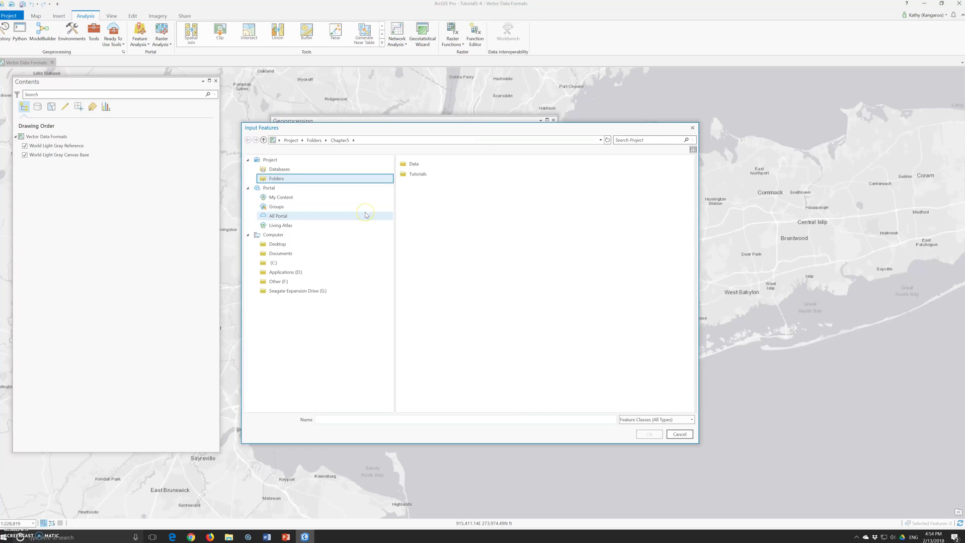
pyautogui.doubleClick(415, 174)
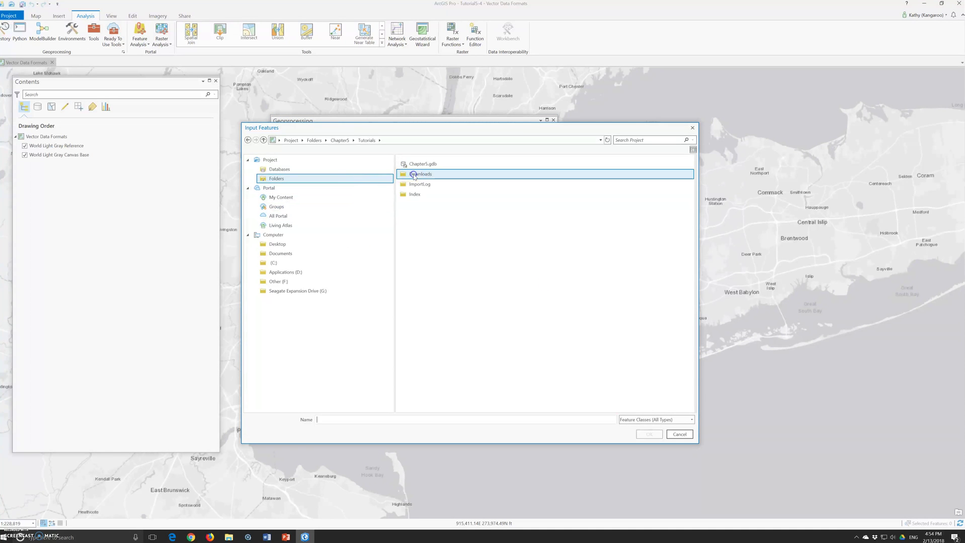
pyautogui.click(427, 164)
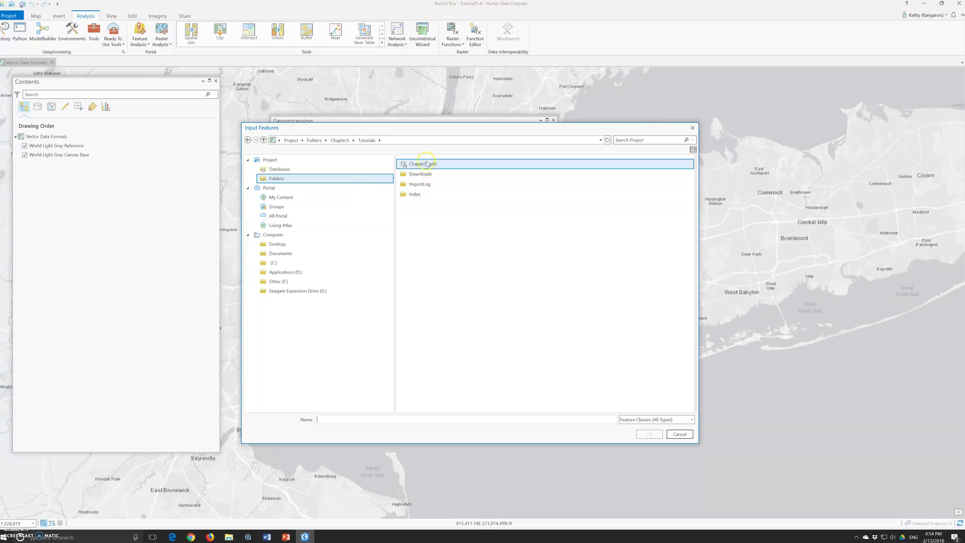
pyautogui.doubleClick(427, 164)
pyautogui.click(422, 248)
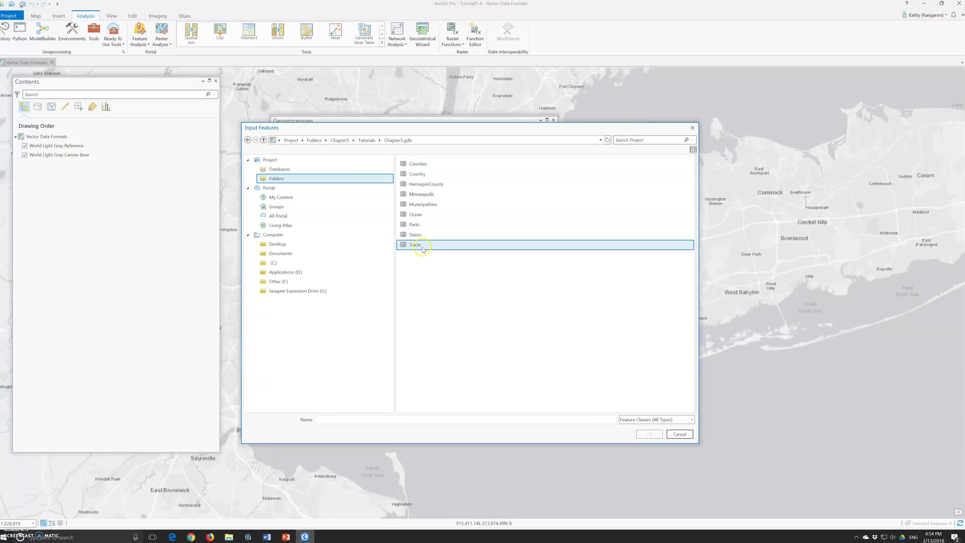
pyautogui.click(247, 140)
pyautogui.click(247, 141)
pyautogui.doubleClick(416, 164)
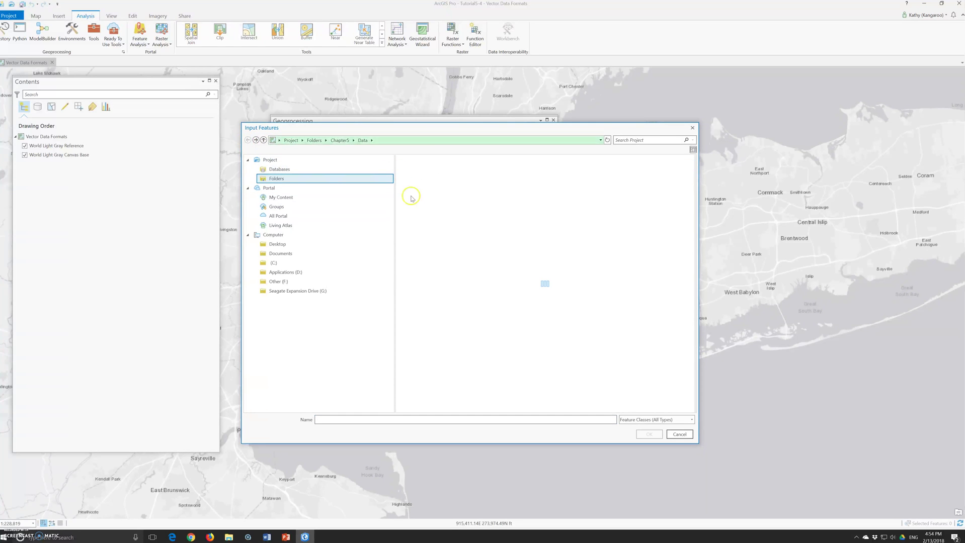
pyautogui.click(430, 164)
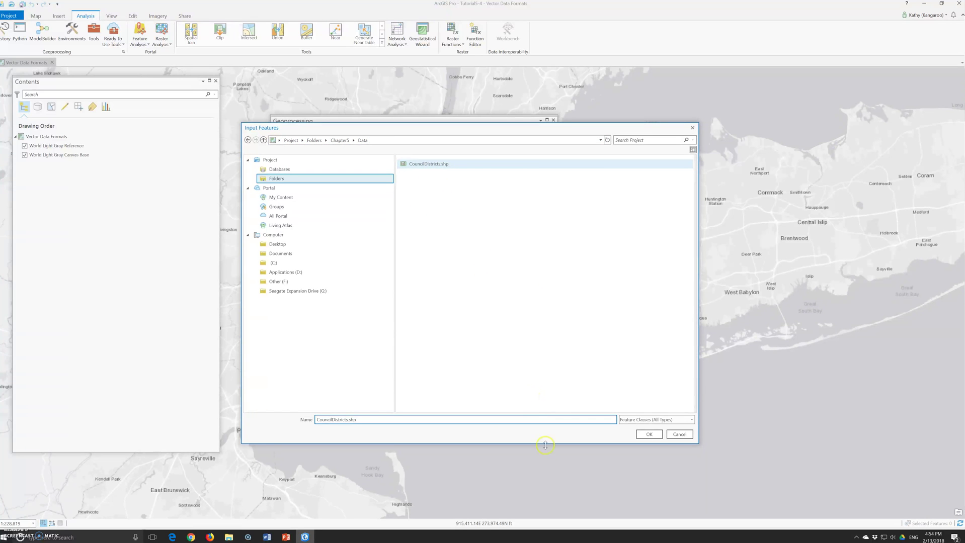
pyautogui.click(649, 434)
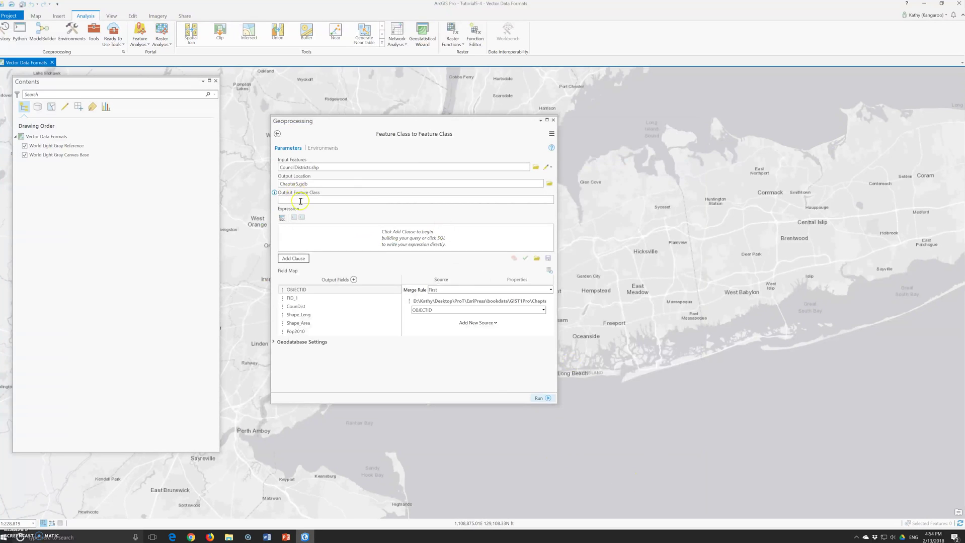
# - Name the output feature class CouncilDistricts and run the conversion into Chapter5.gdb
pyautogui.click(300, 200)
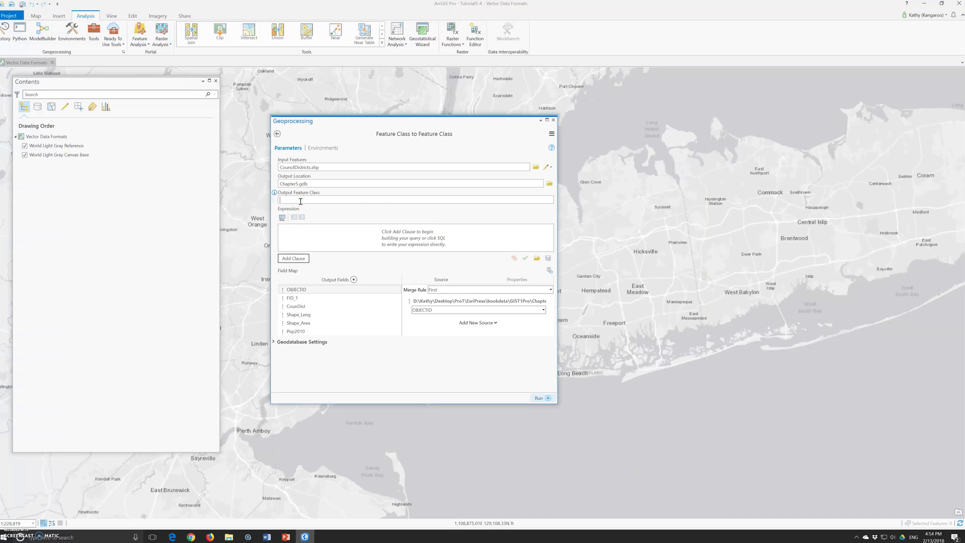
pyautogui.write('CouncilDistricts')
pyautogui.click(553, 400)
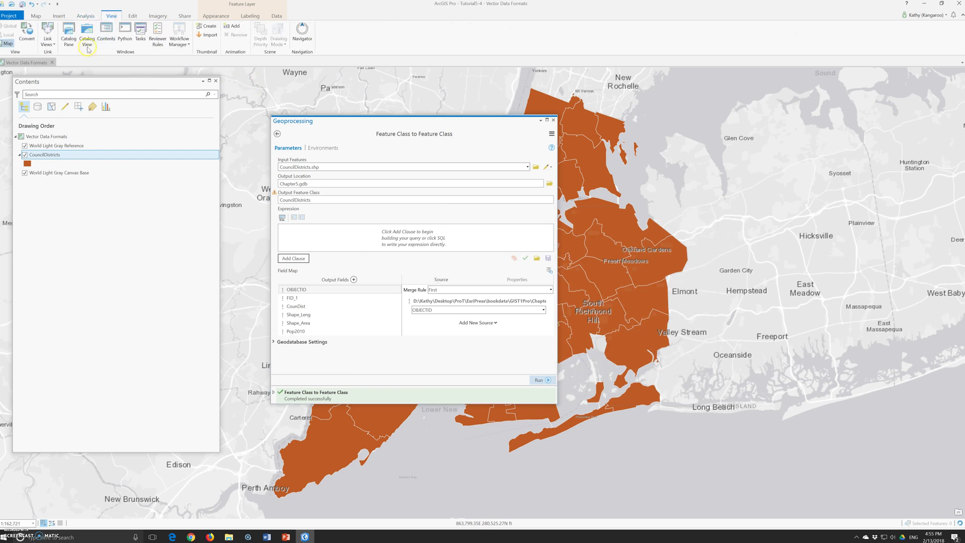
# - Show the project catalog and locate the CouncilDistricts feature class inside the Chapter5.gdb database
pyautogui.click(68, 34)
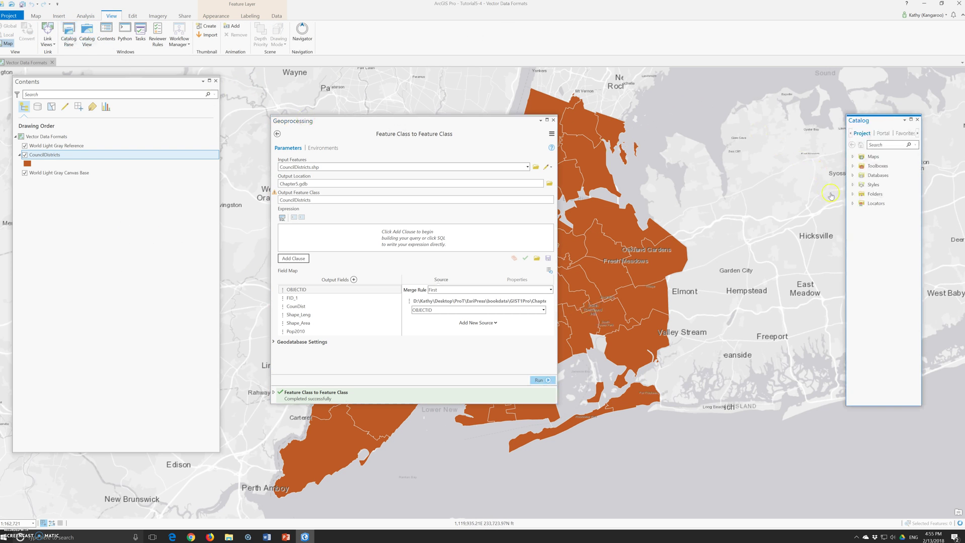
pyautogui.click(856, 176)
pyautogui.click(853, 176)
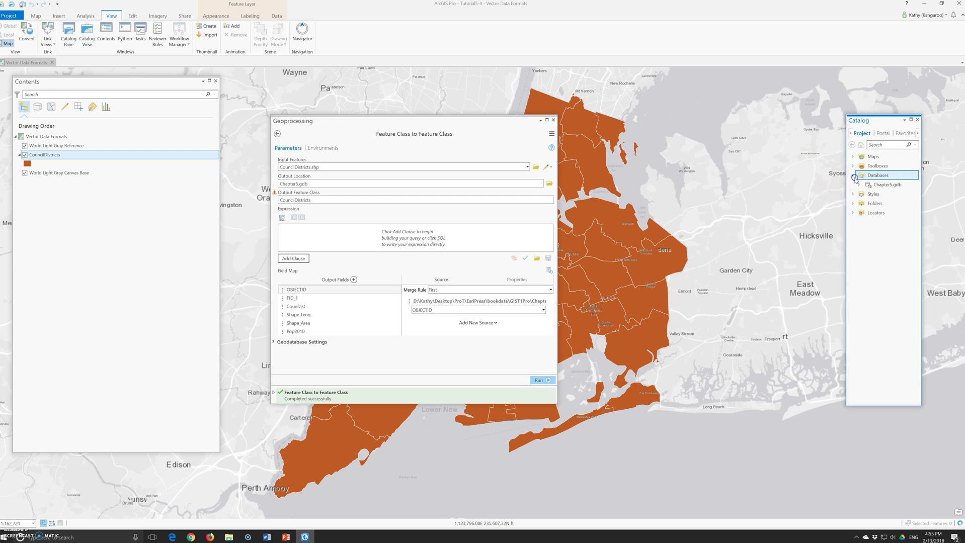
pyautogui.click(859, 184)
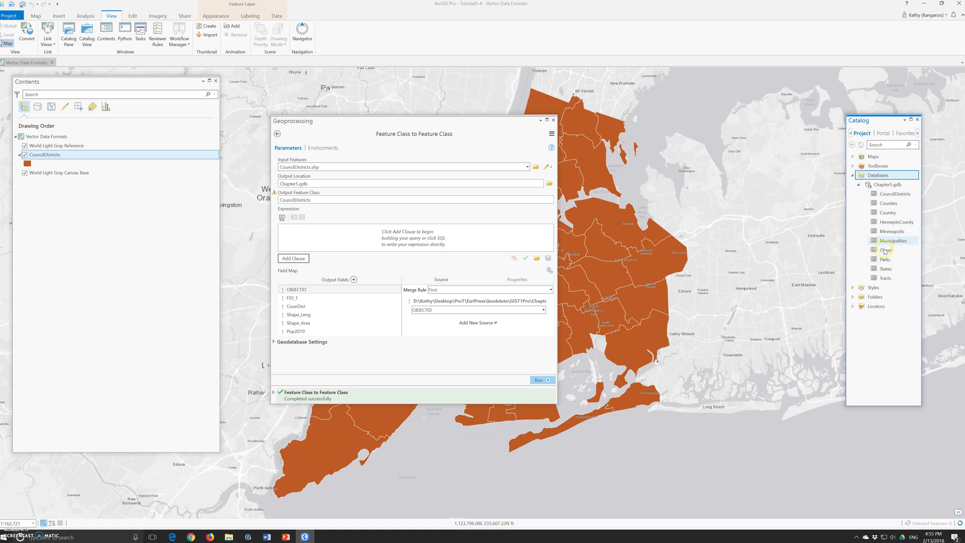
pyautogui.click(899, 196)
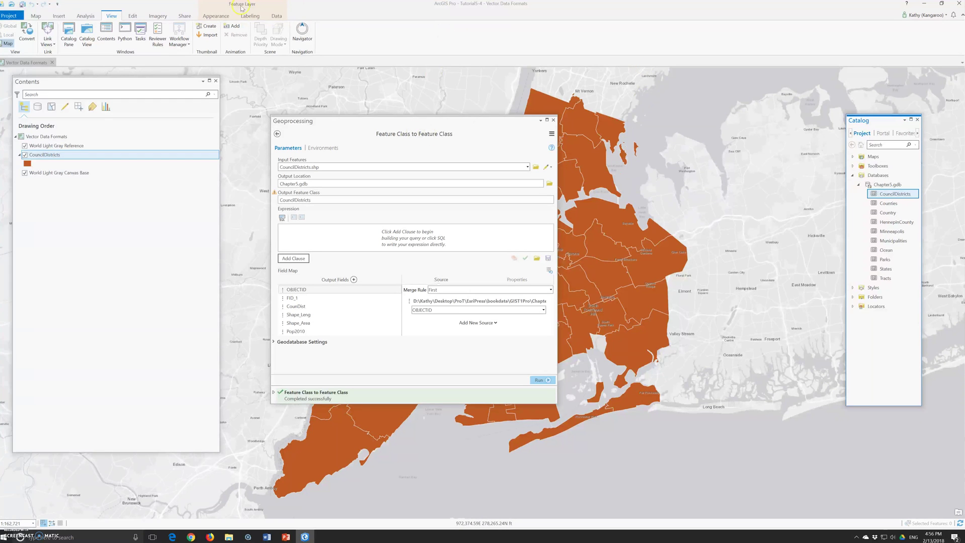
pyautogui.click(35, 16)
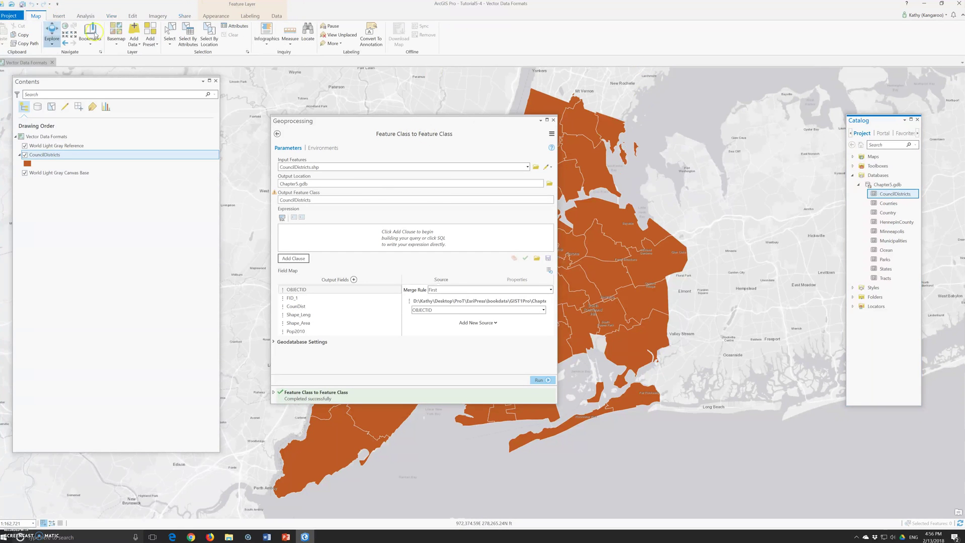
pyautogui.click(134, 27)
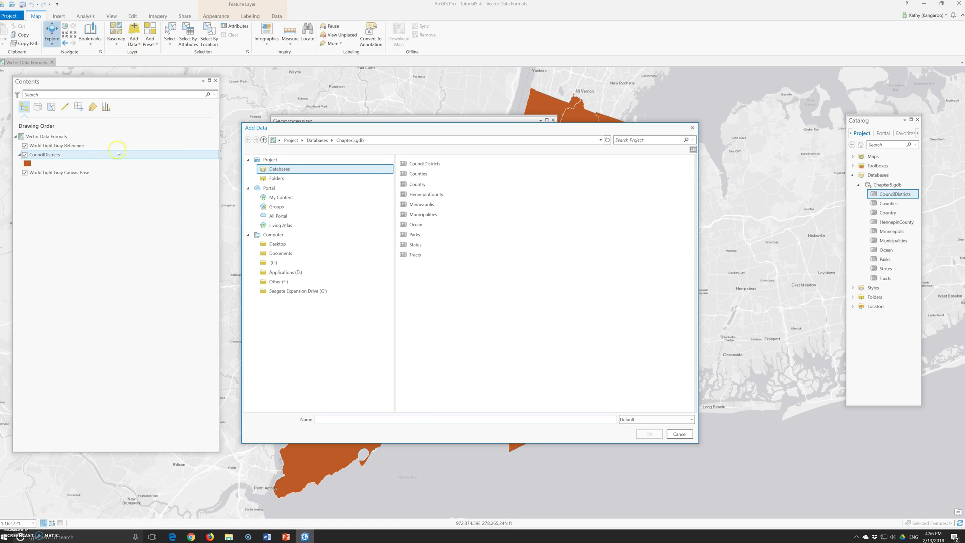
pyautogui.click(417, 245)
pyautogui.click(419, 282)
pyautogui.click(318, 140)
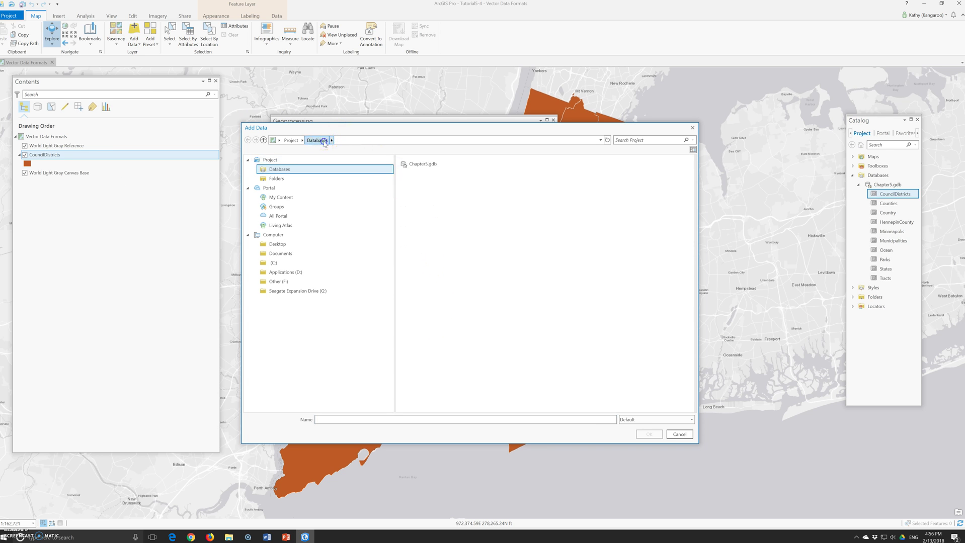
pyautogui.click(293, 145)
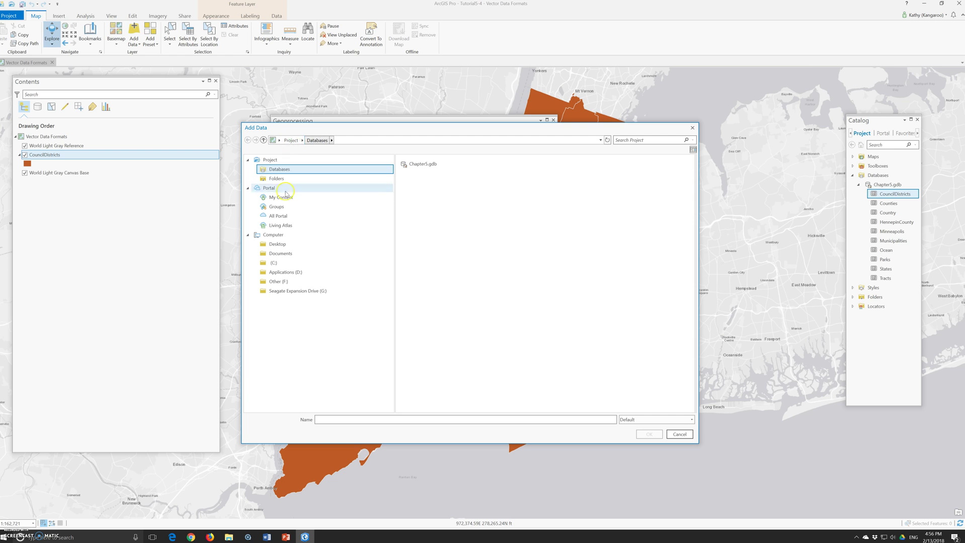
pyautogui.click(417, 170)
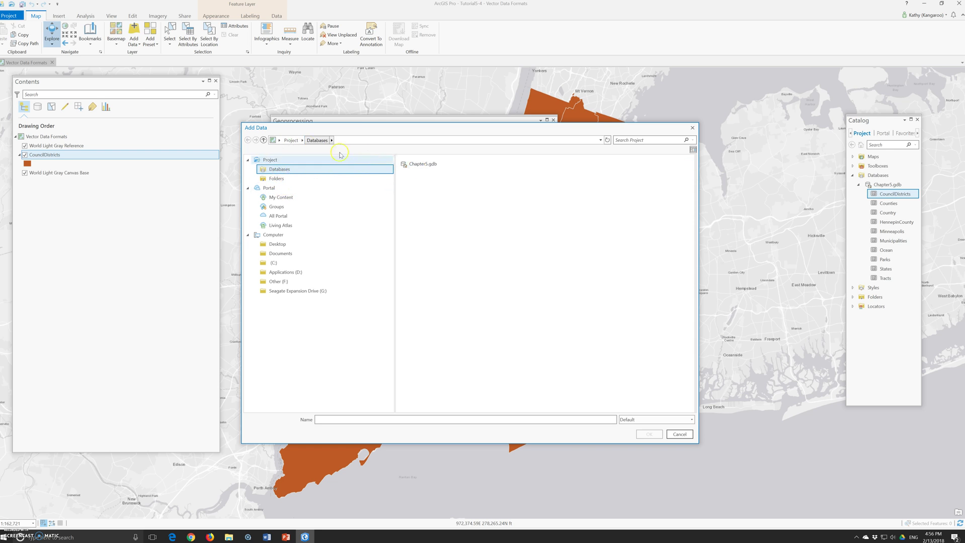
pyautogui.click(291, 140)
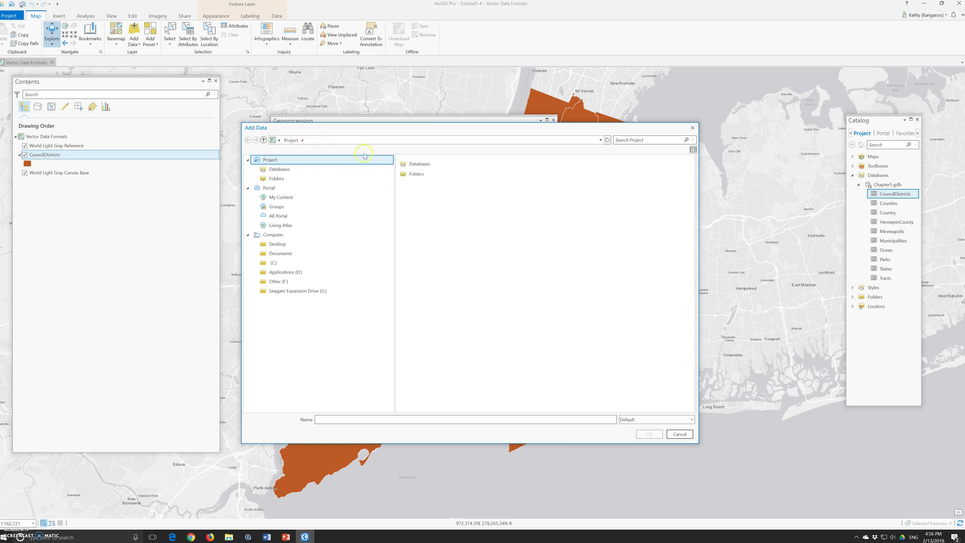
pyautogui.click(416, 175)
pyautogui.doubleClick(416, 175)
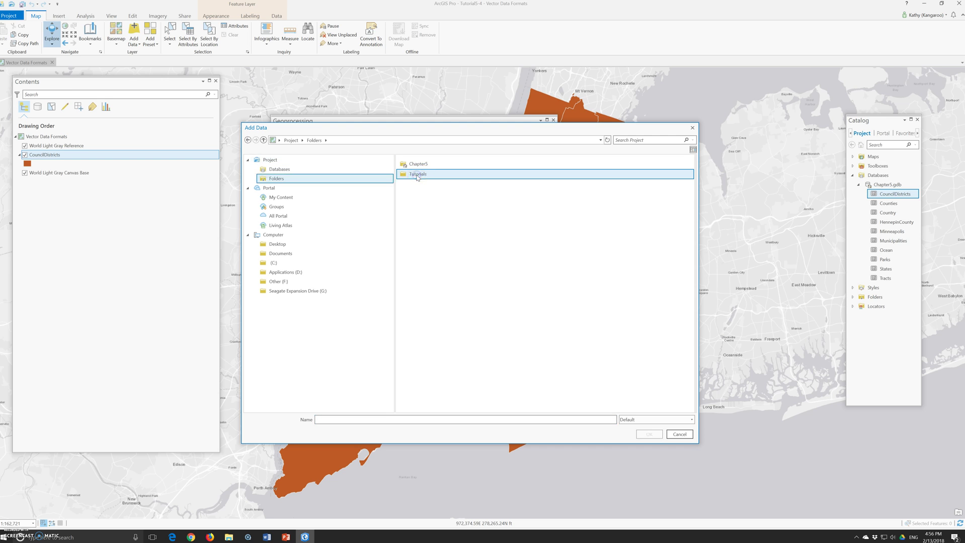
pyautogui.doubleClick(418, 174)
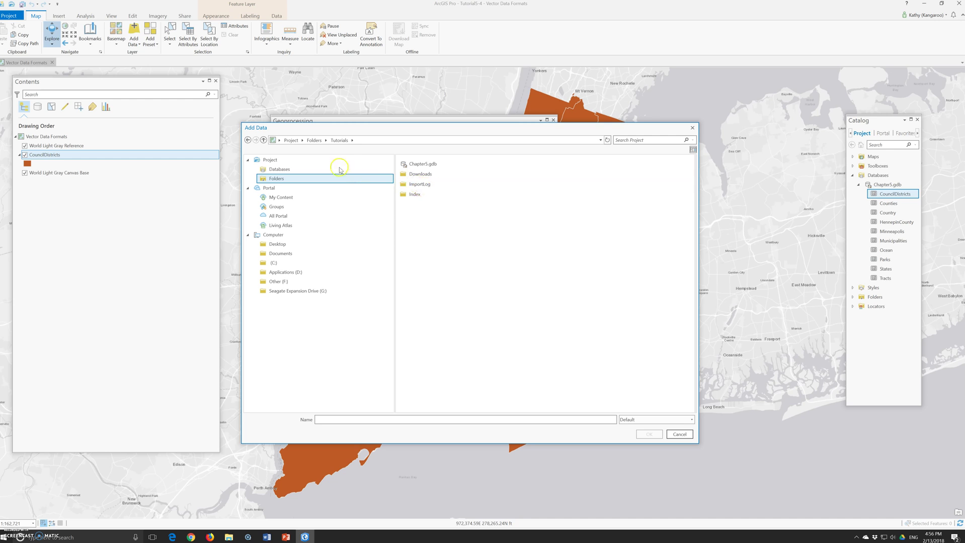
pyautogui.click(247, 140)
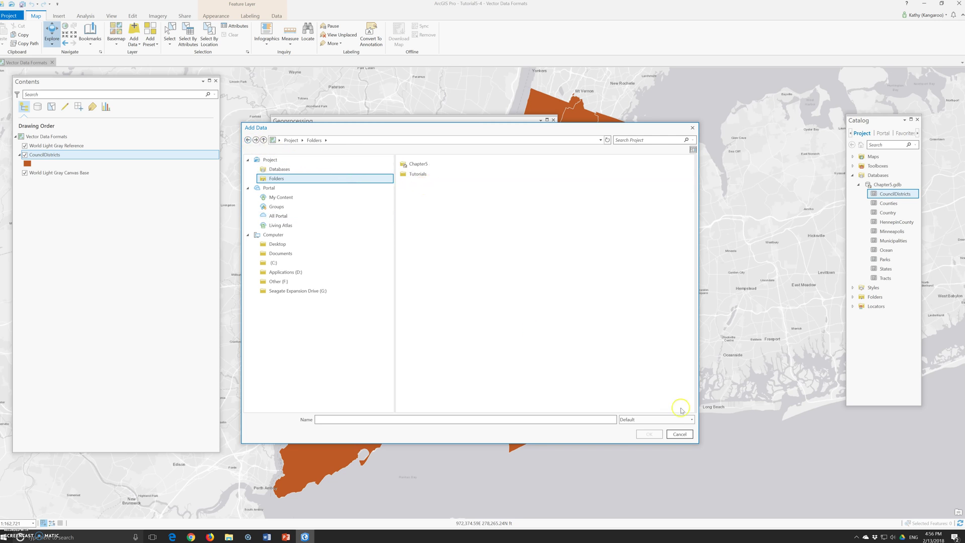
pyautogui.click(658, 420)
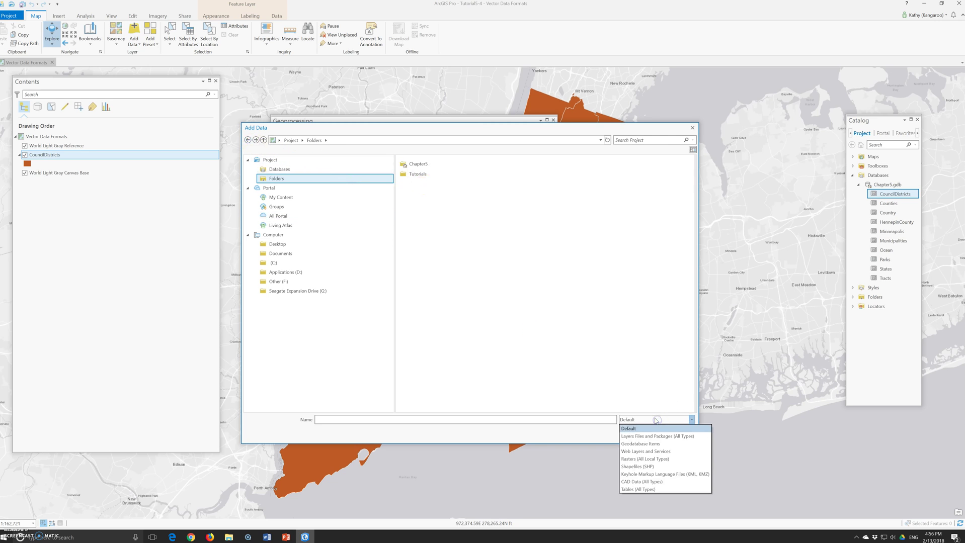
pyautogui.click(669, 385)
pyautogui.click(681, 434)
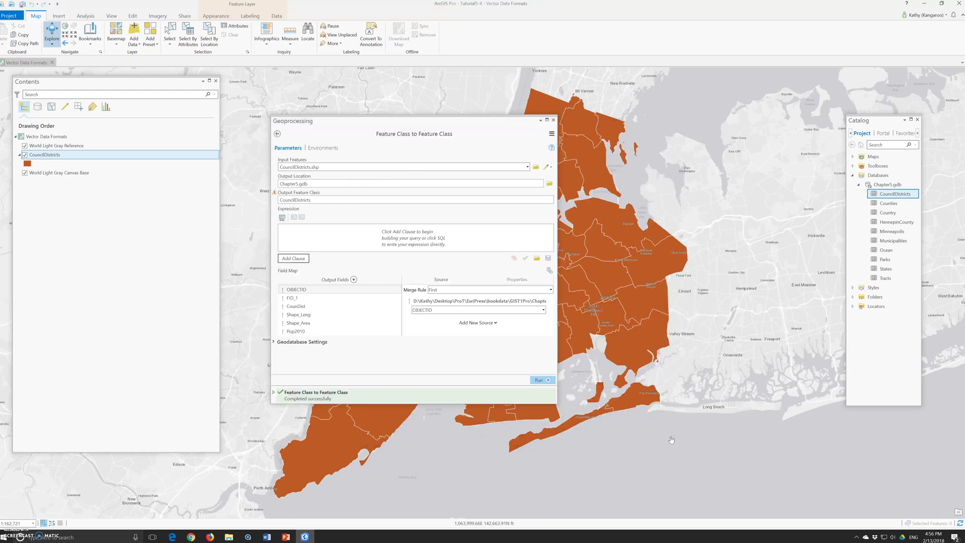
# - Close the conversion tool and browse for data to add in Desktop > ProT > EsriPress > bookdata > GIST1Pro
pyautogui.click(554, 121)
pyautogui.click(150, 39)
pyautogui.click(134, 32)
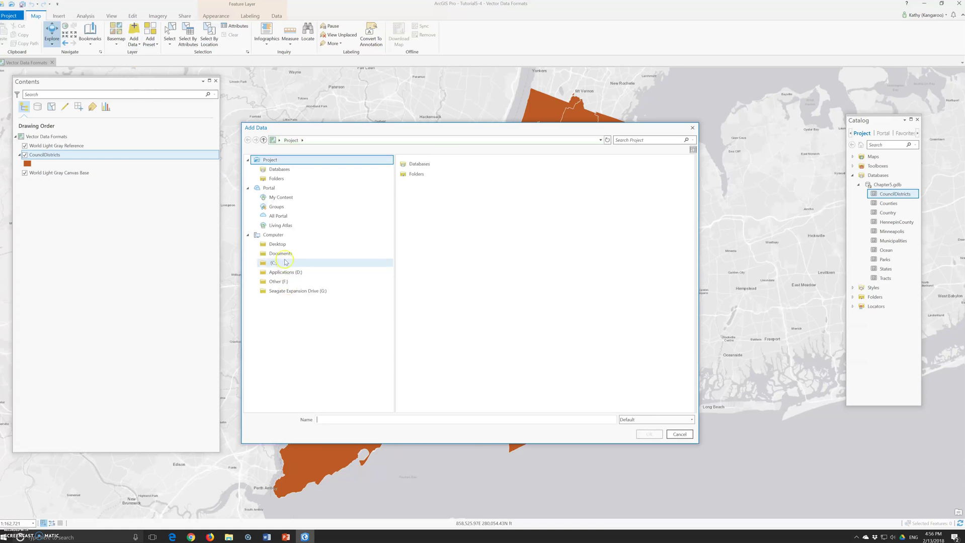
pyautogui.click(278, 244)
pyautogui.doubleClick(414, 183)
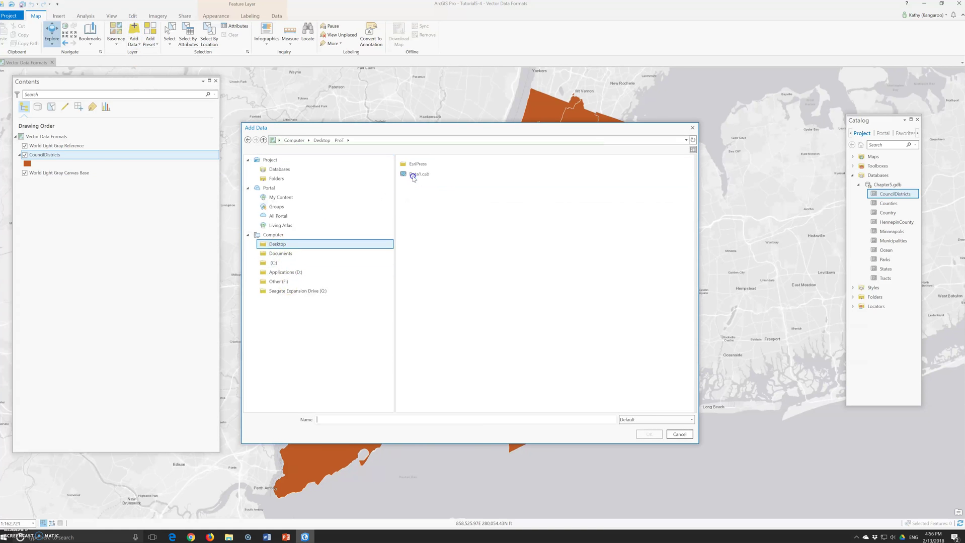
pyautogui.doubleClick(417, 164)
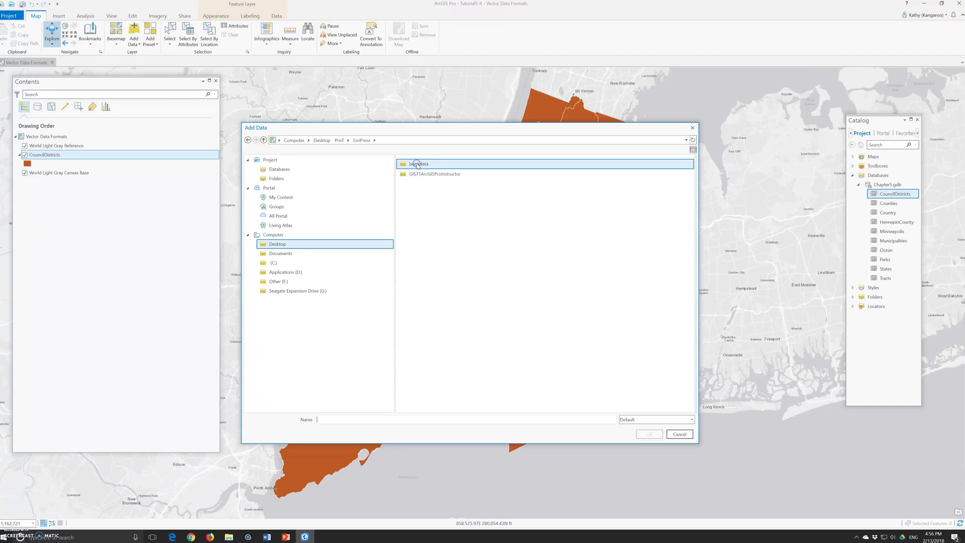
pyautogui.doubleClick(417, 165)
pyautogui.doubleClick(416, 164)
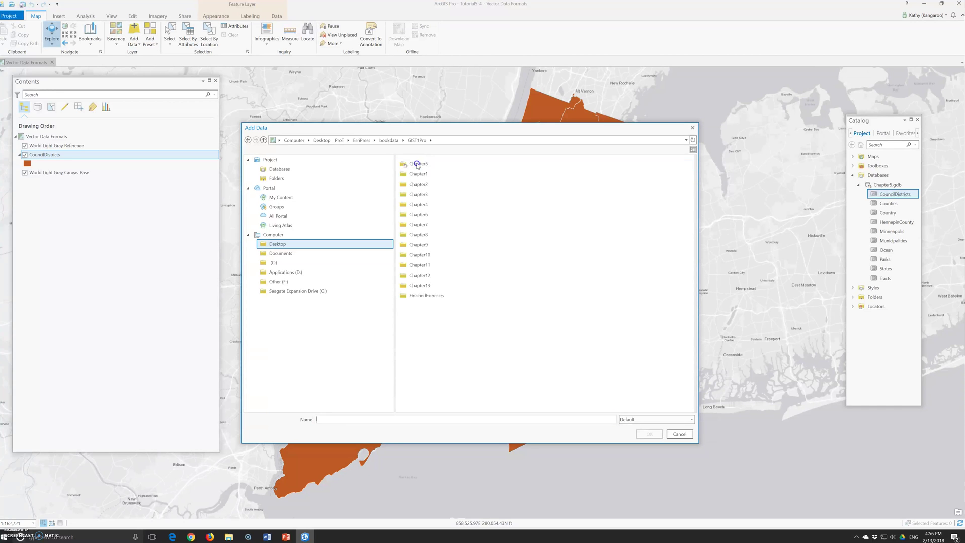
# - Add the Libraries.dbf table from the Data folder of Chapter5 to the map
pyautogui.click(422, 175)
pyautogui.doubleClick(419, 164)
pyautogui.doubleClick(416, 165)
pyautogui.click(418, 174)
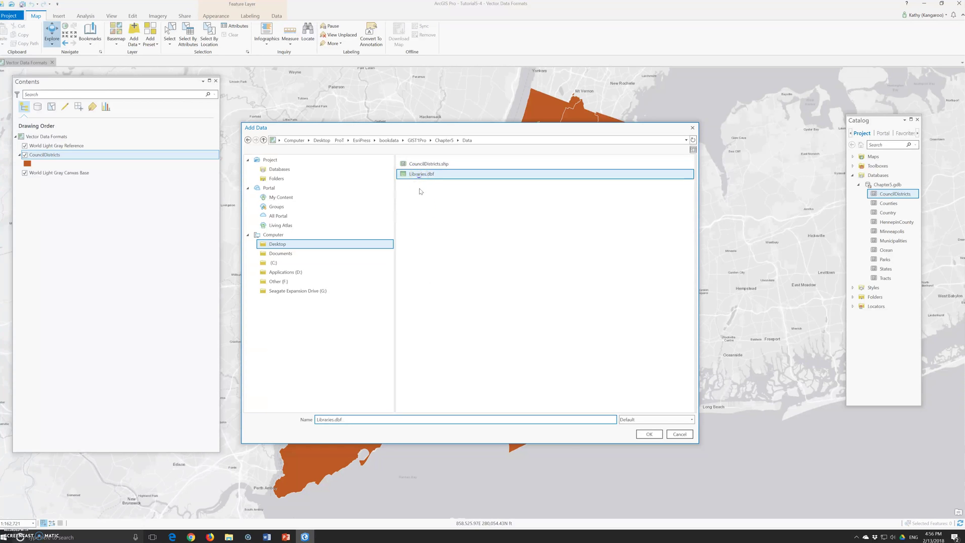
pyautogui.click(659, 435)
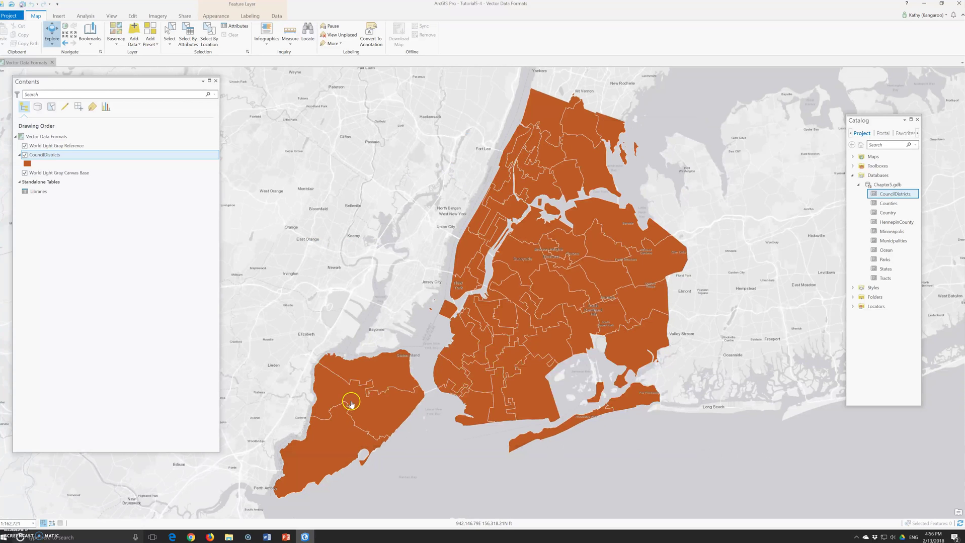
# - Open the standalone Libraries table in a floating window and narrow the window to fit beside the catalog
pyautogui.click(40, 194)
pyautogui.rightClick(39, 193)
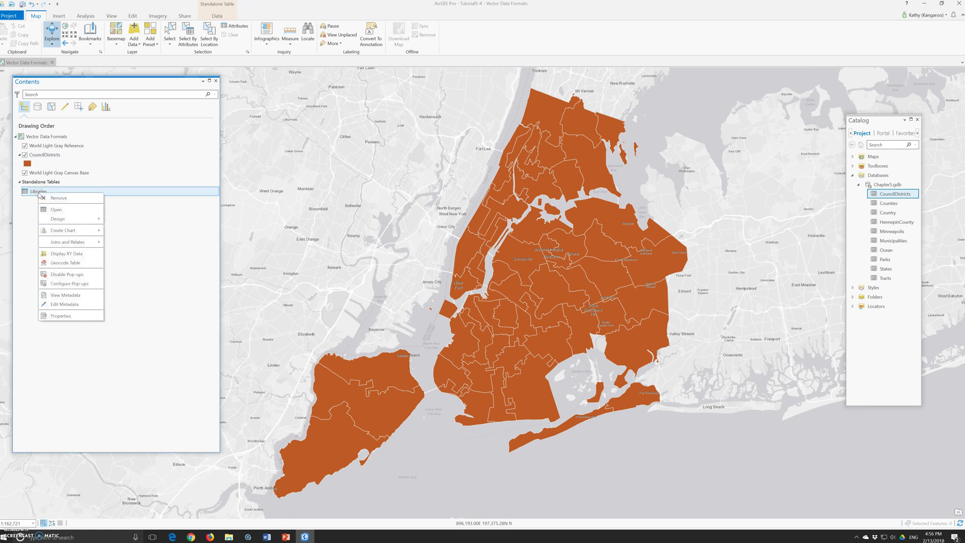
pyautogui.click(57, 211)
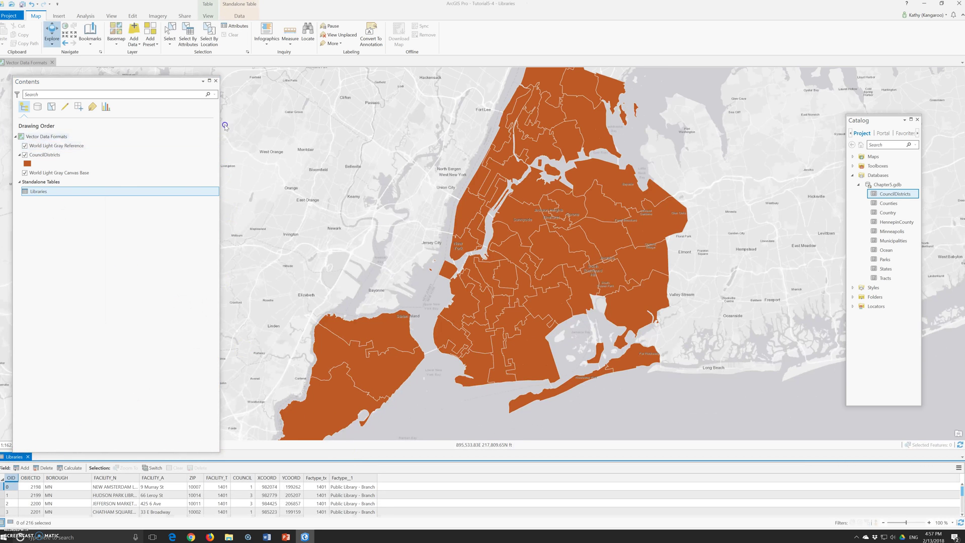
pyautogui.moveTo(13, 453); pyautogui.dragTo(512, 507)
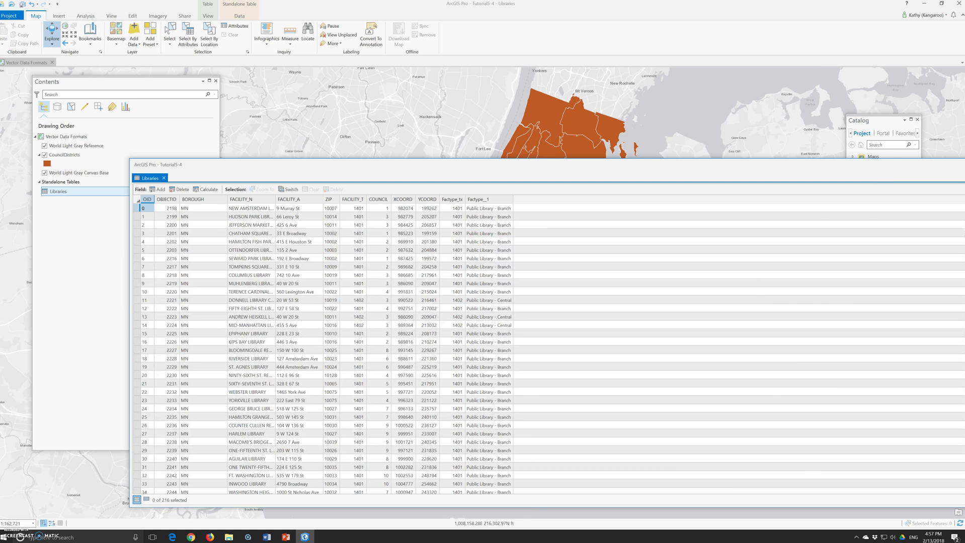
pyautogui.moveTo(771, 296); pyautogui.dragTo(724, 294)
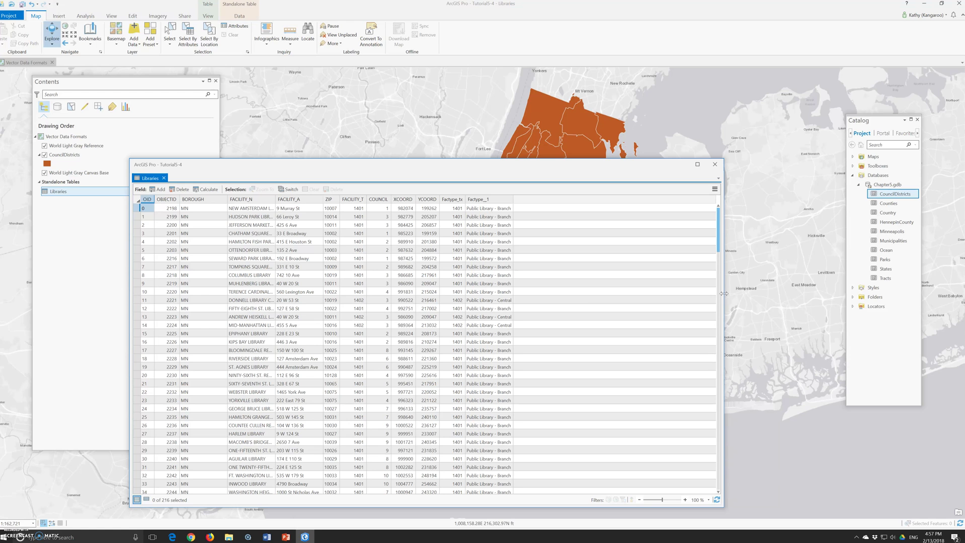
# - Examine the XCOORD and YCOORD fields of the Libraries table, and close the table
pyautogui.click(408, 200)
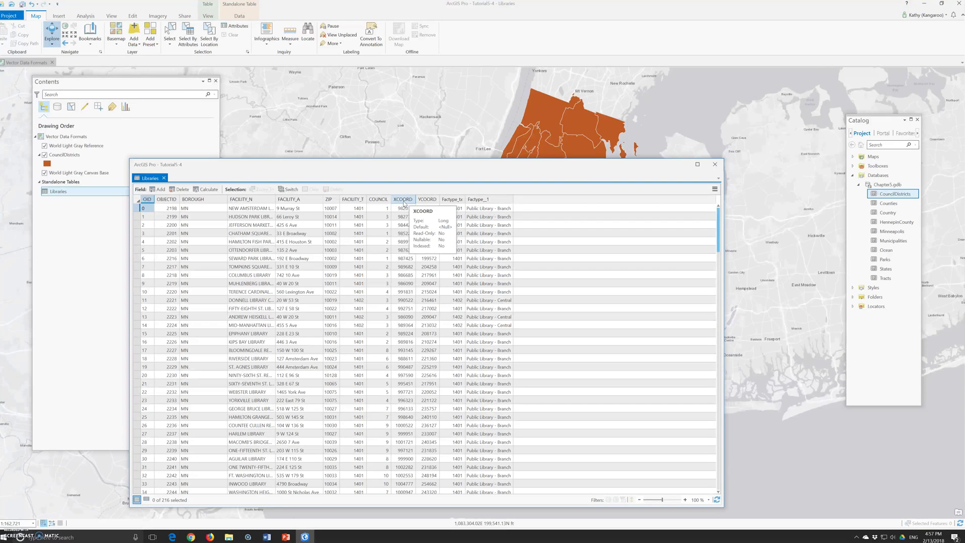
pyautogui.click(425, 202)
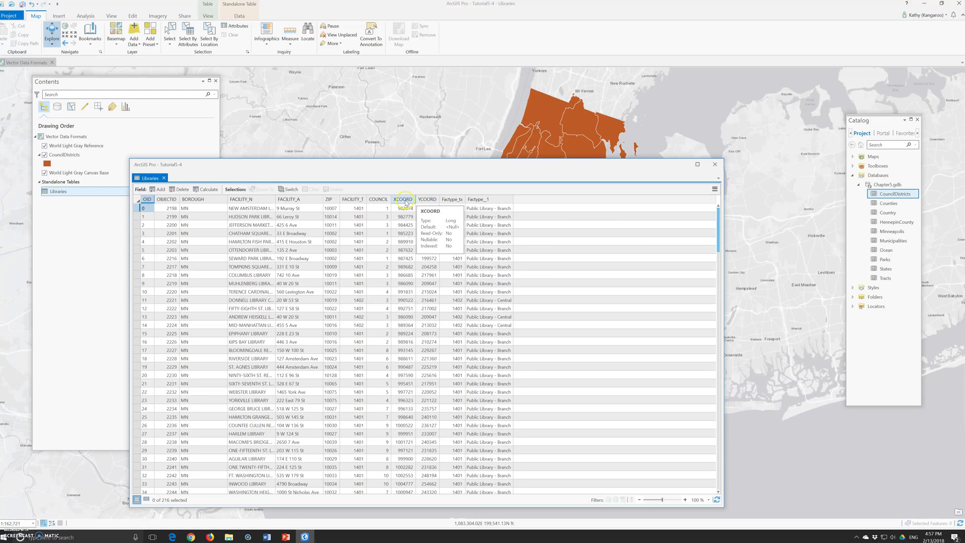
pyautogui.click(423, 201)
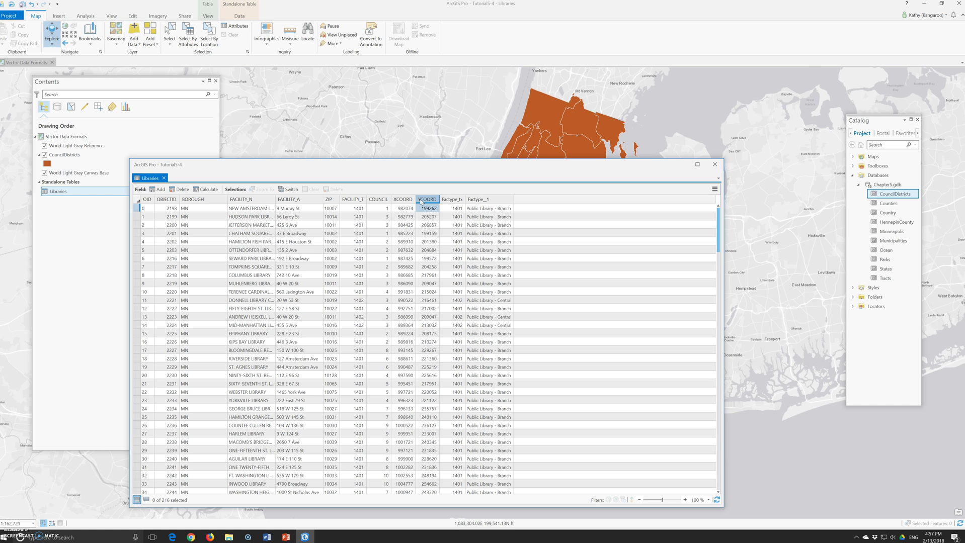
pyautogui.keyDown('shift'); pyautogui.click(409, 207); pyautogui.keyUp('shift')
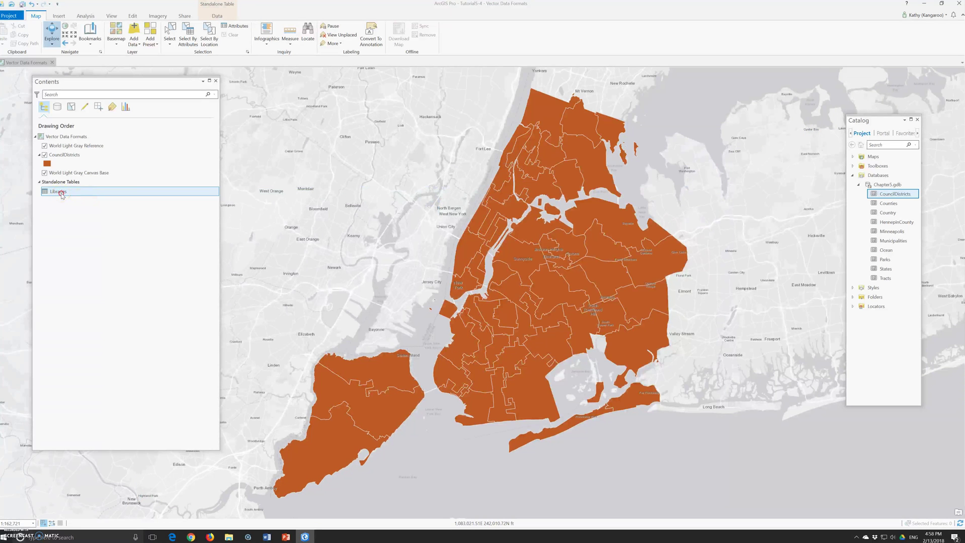
# - Open Display XY Data for the Libraries table and check its XCOORD and YCOORD field assignments, leaving the Z field empty
pyautogui.rightClick(60, 192)
pyautogui.click(95, 255)
pyautogui.click(382, 213)
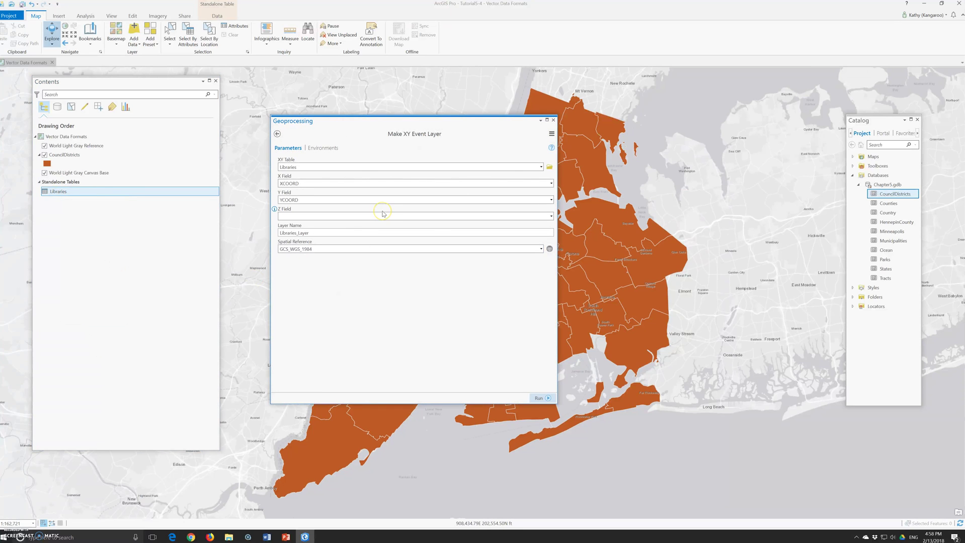
pyautogui.click(381, 217)
pyautogui.click(313, 168)
pyautogui.click(309, 302)
pyautogui.click(304, 218)
# - Set the spatial reference to Current Map [Vector Data Formats], run Make XY Event Layer for Libraries_Layer, and close the tool
pyautogui.click(541, 249)
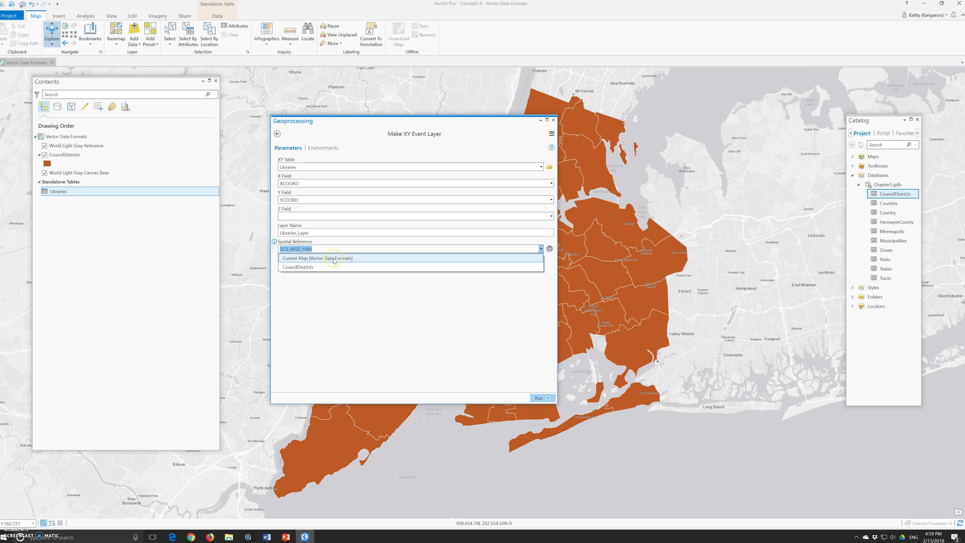
pyautogui.click(333, 258)
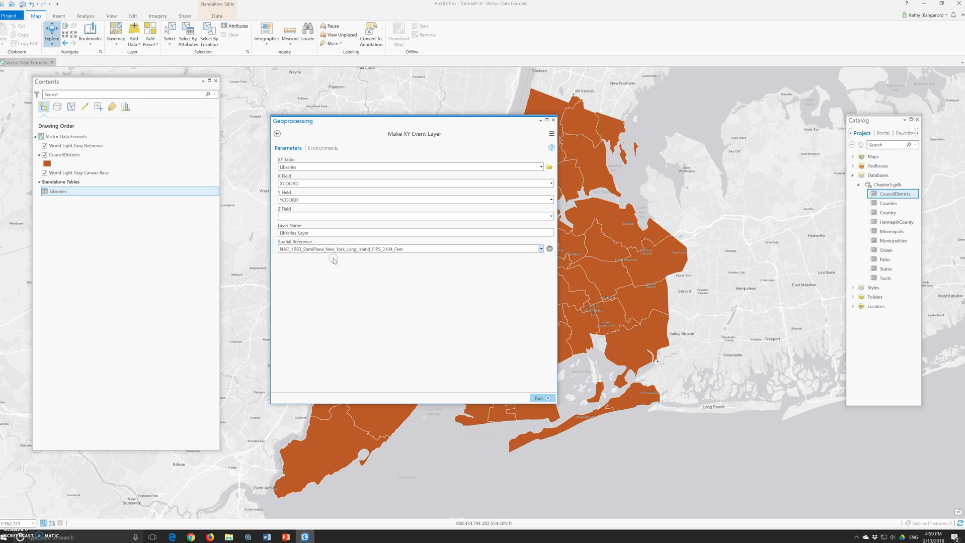
pyautogui.click(334, 263)
pyautogui.click(542, 398)
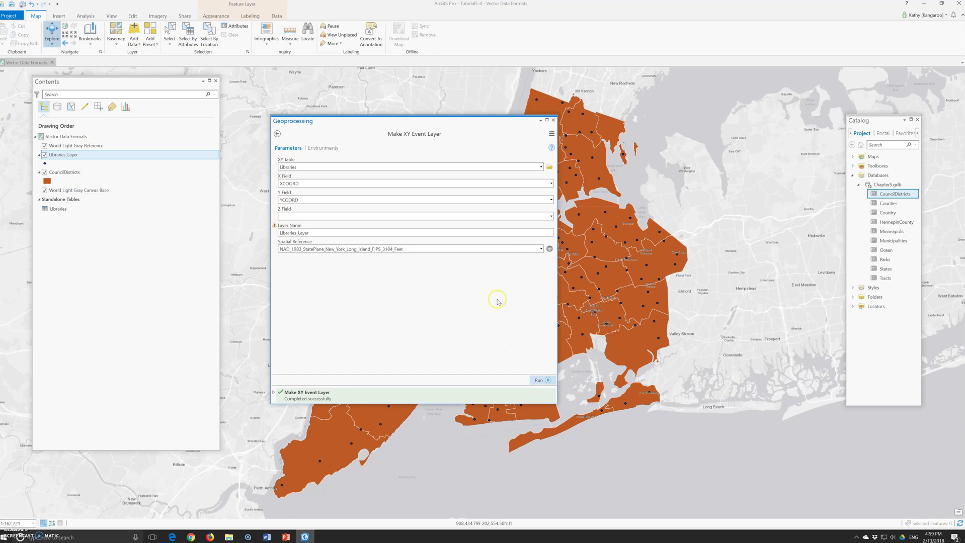
pyautogui.click(554, 121)
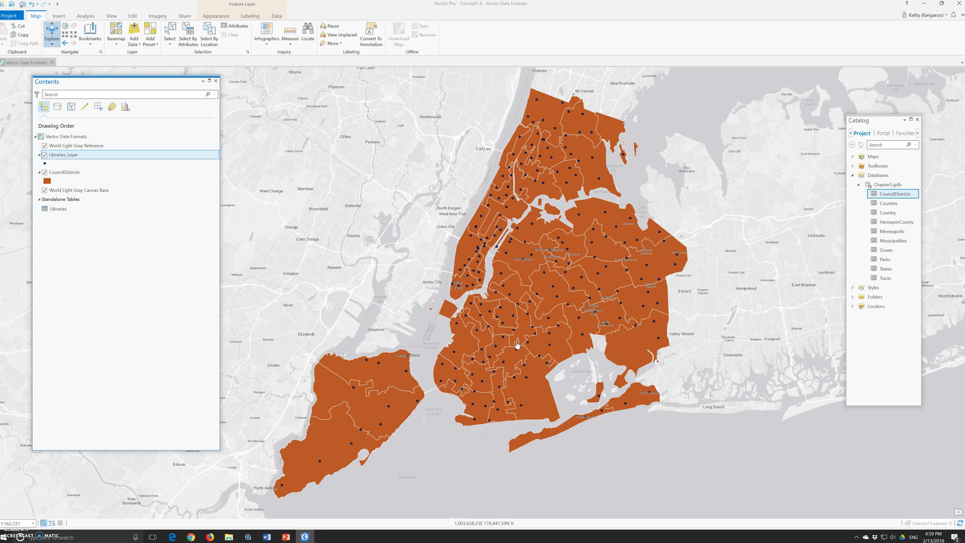
# - Select Libraries_Layer in the drawing order and bring up its layer commands
pyautogui.click(75, 156)
pyautogui.rightClick(74, 156)
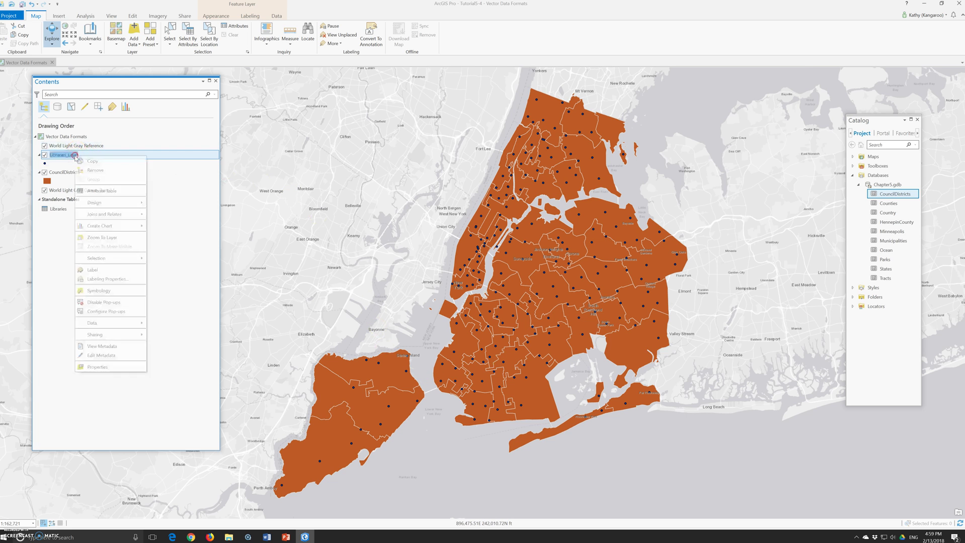